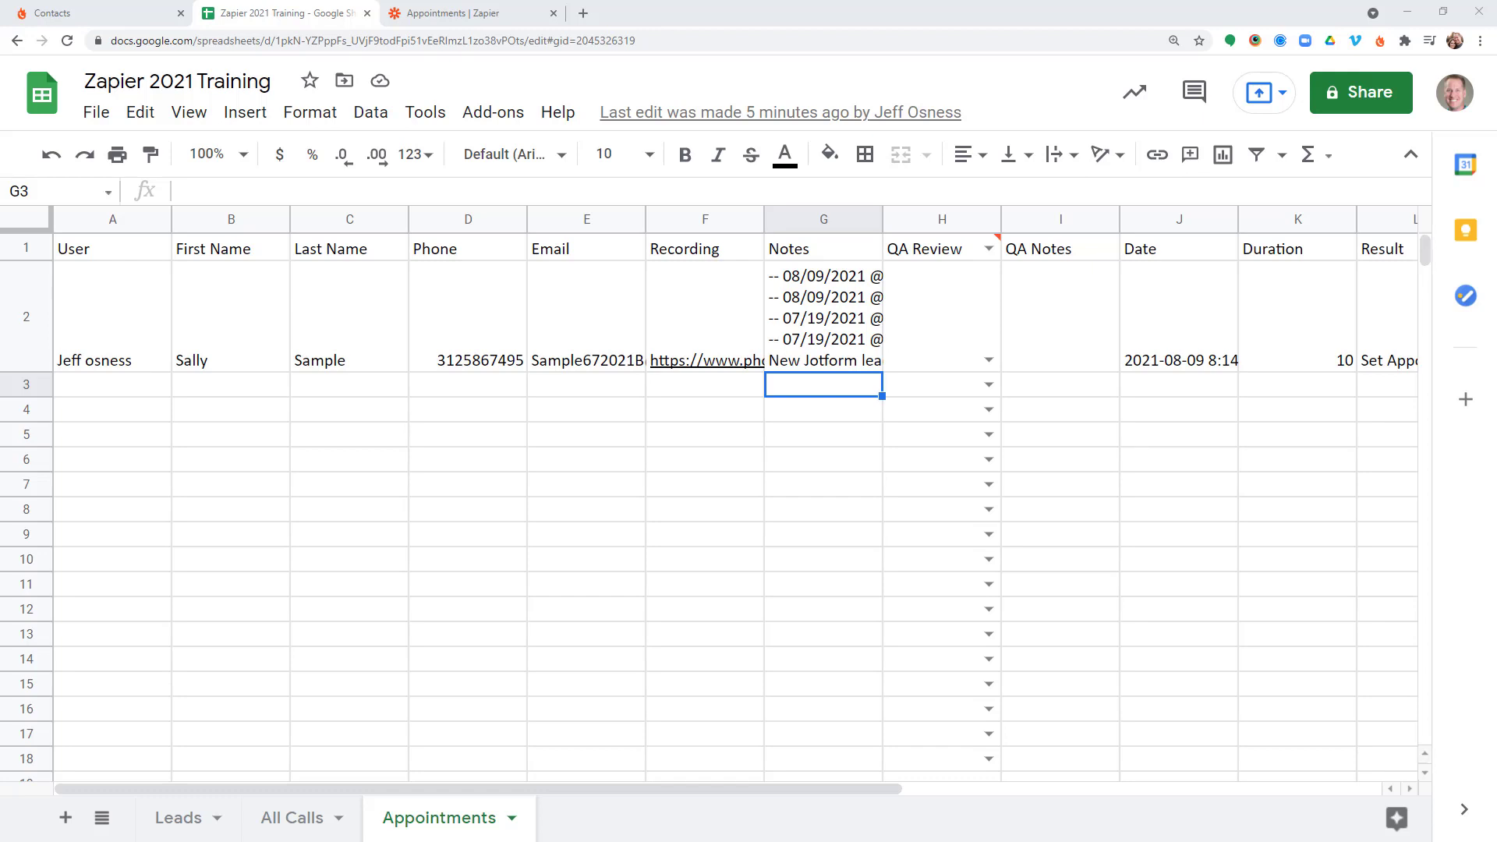
- Switch to Zapier, create a new zap in the Zapier Training 2021 folder and name it "QA updates"
left_click(989, 361)
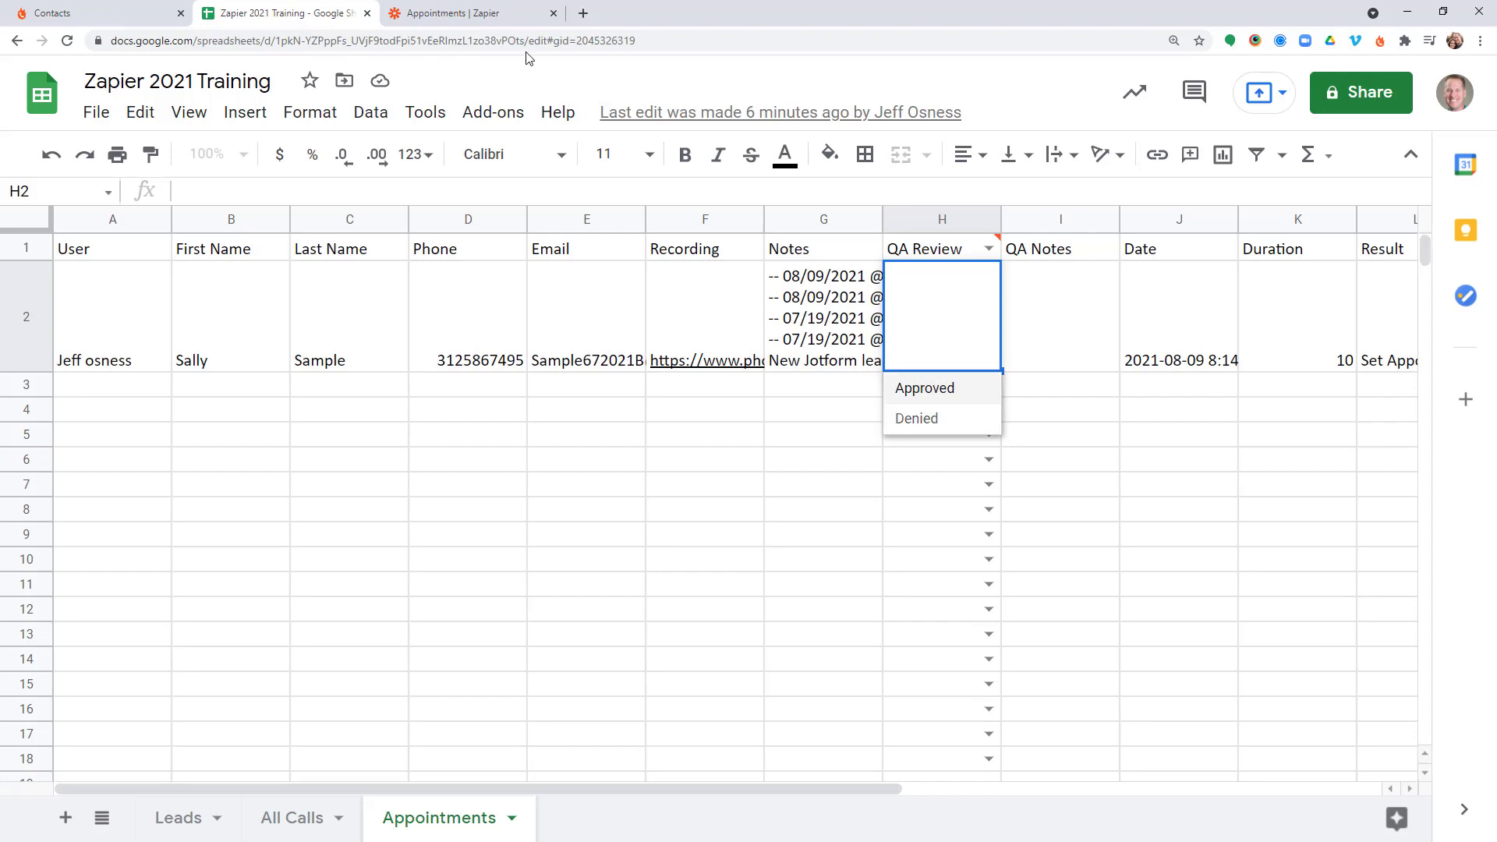
left_click(479, 21)
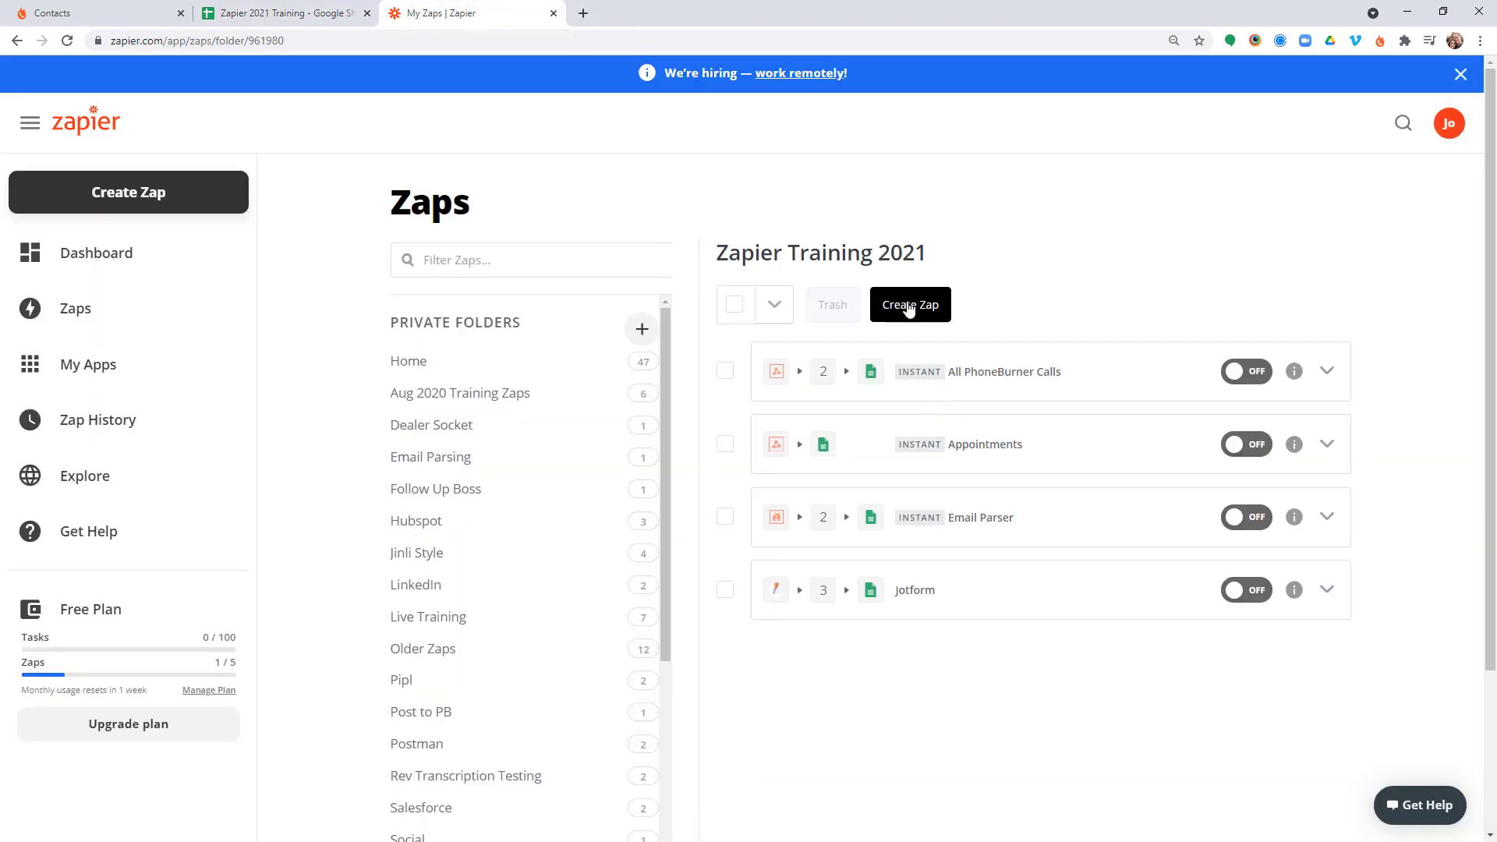
left_click(902, 306)
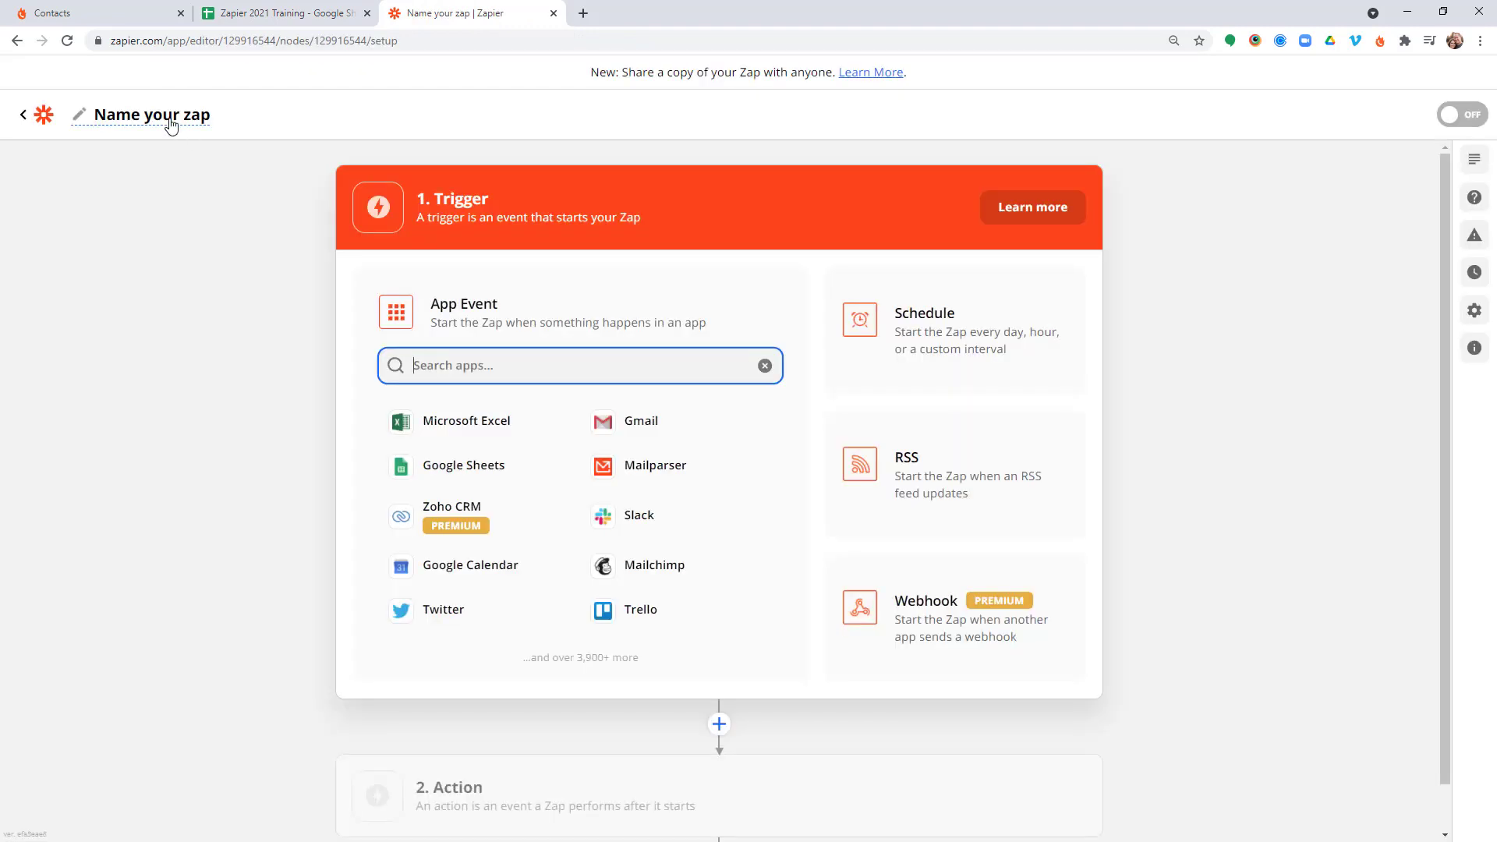
left_click(170, 125)
type("QA updates")
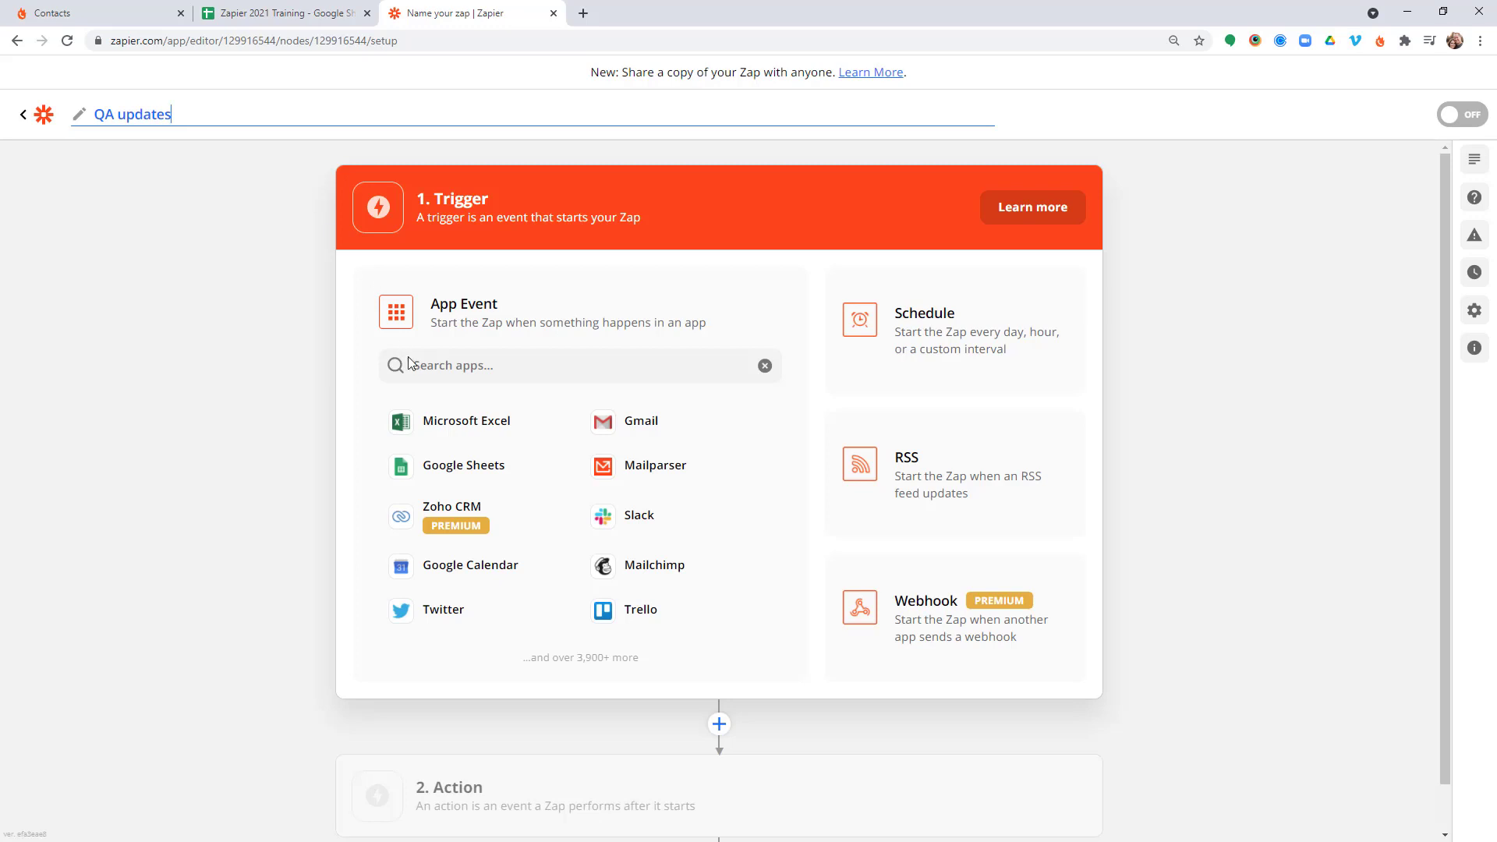
- Set the trigger to Google Sheets with the event New or Updated Spreadsheet Row (Team Drive)
left_click(489, 470)
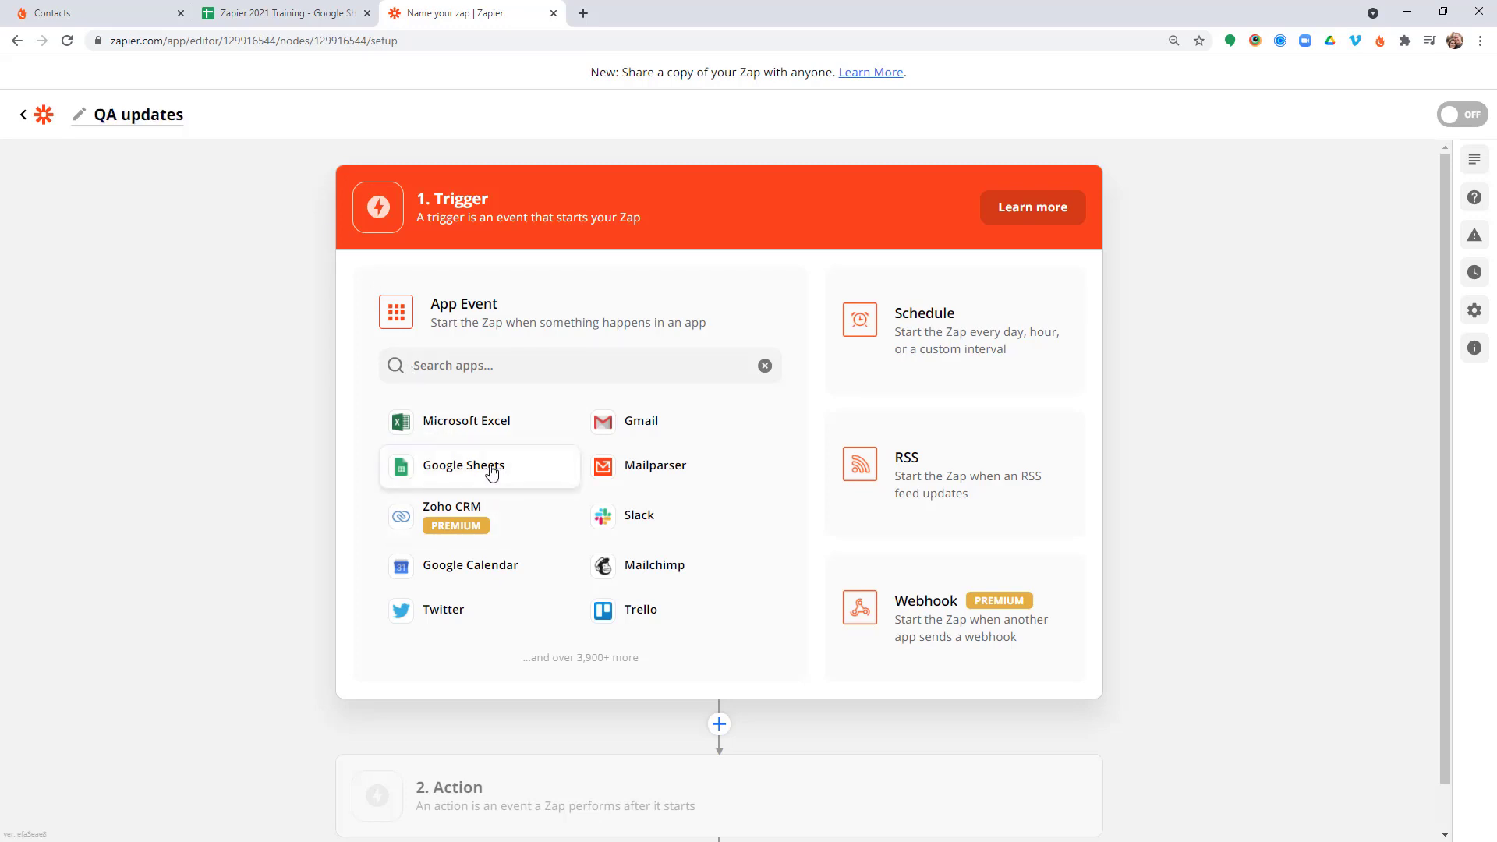
left_click(468, 425)
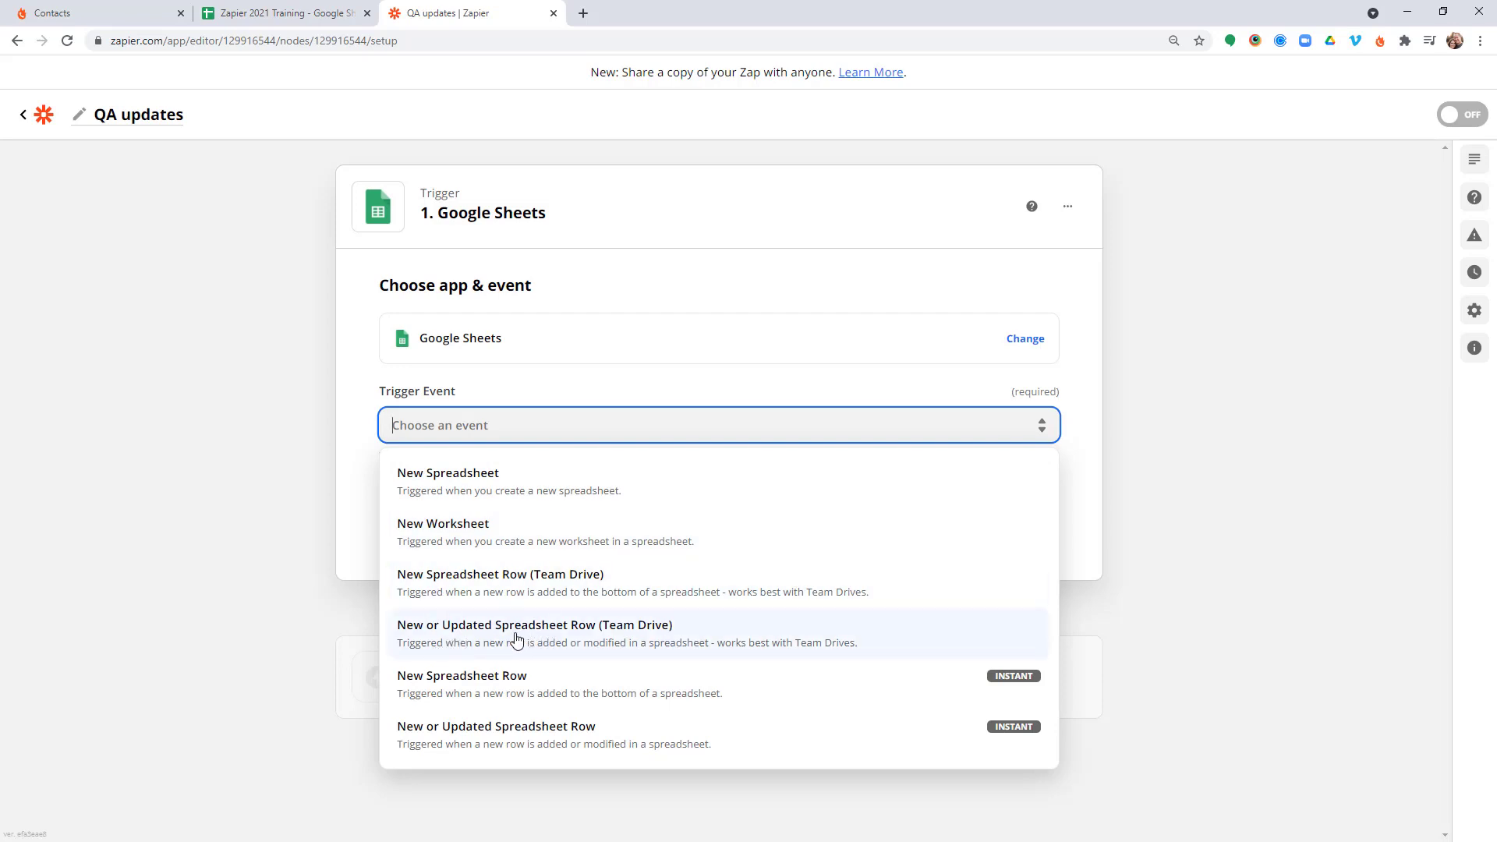
left_click(297, 22)
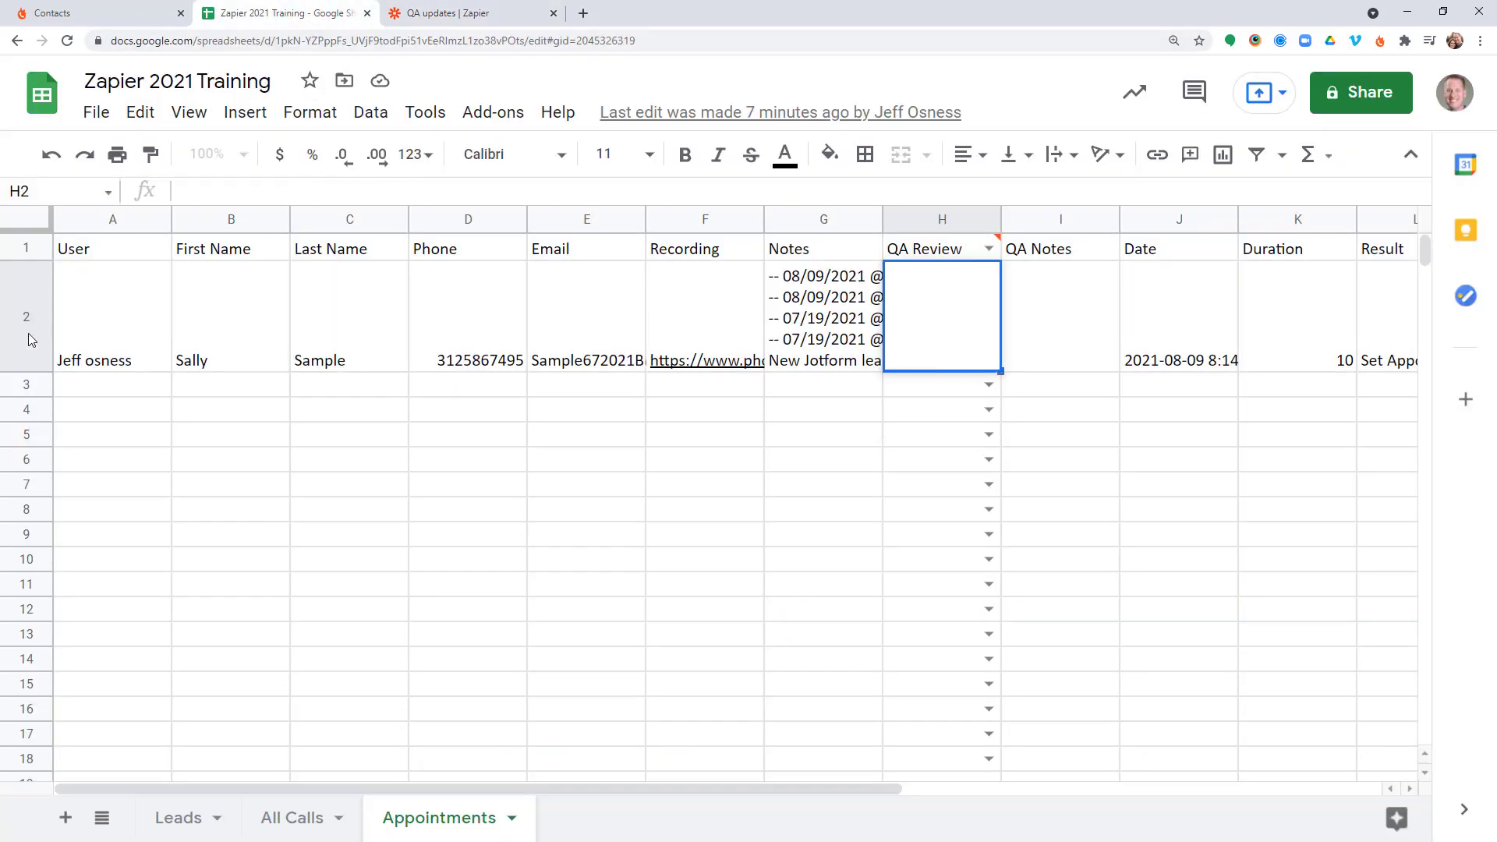
double_click(925, 314)
left_click(451, 15)
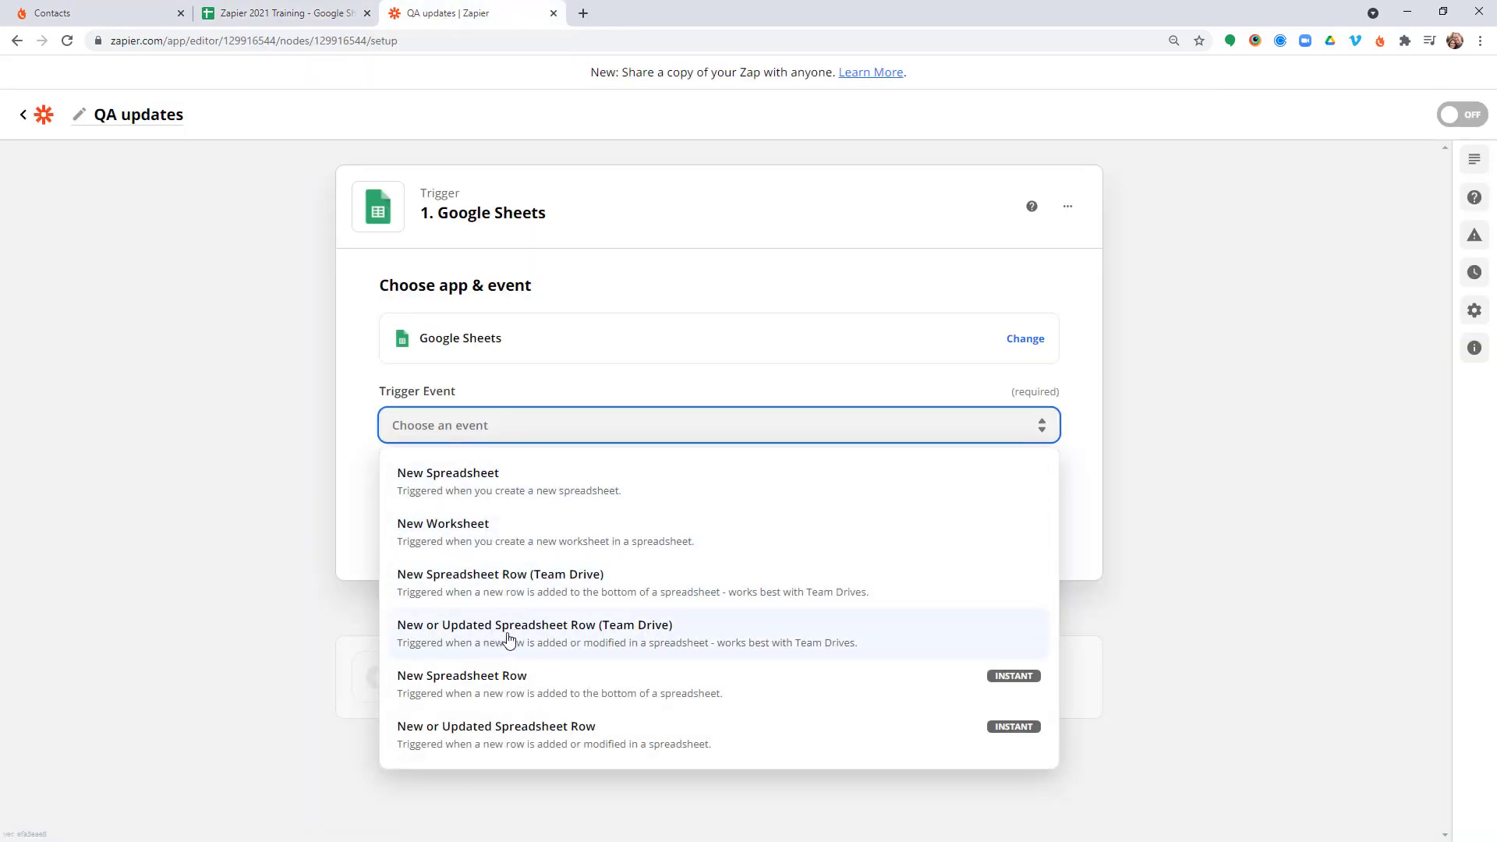
left_click(509, 639)
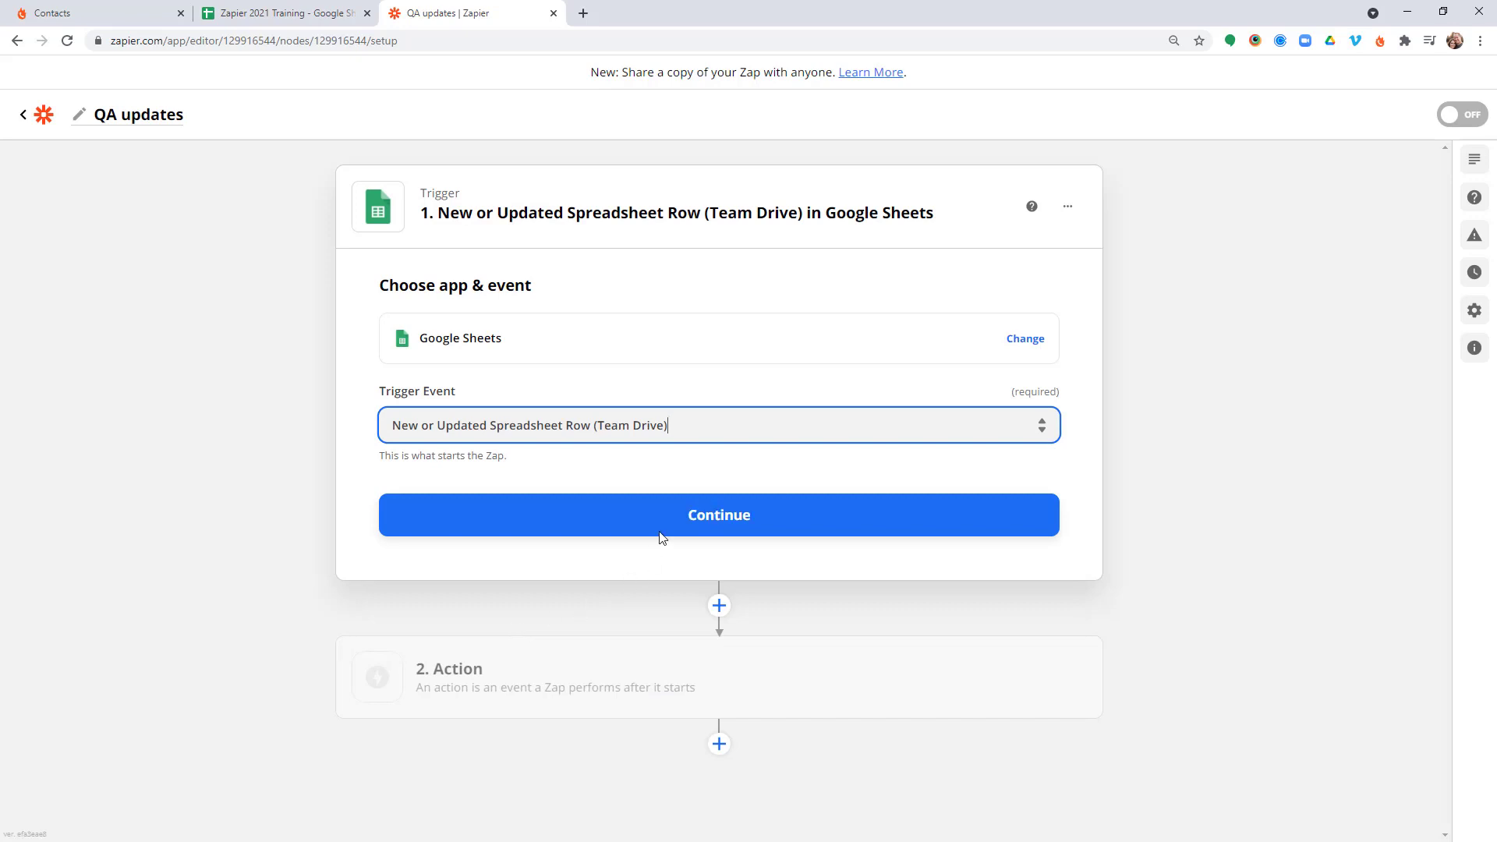
left_click(672, 516)
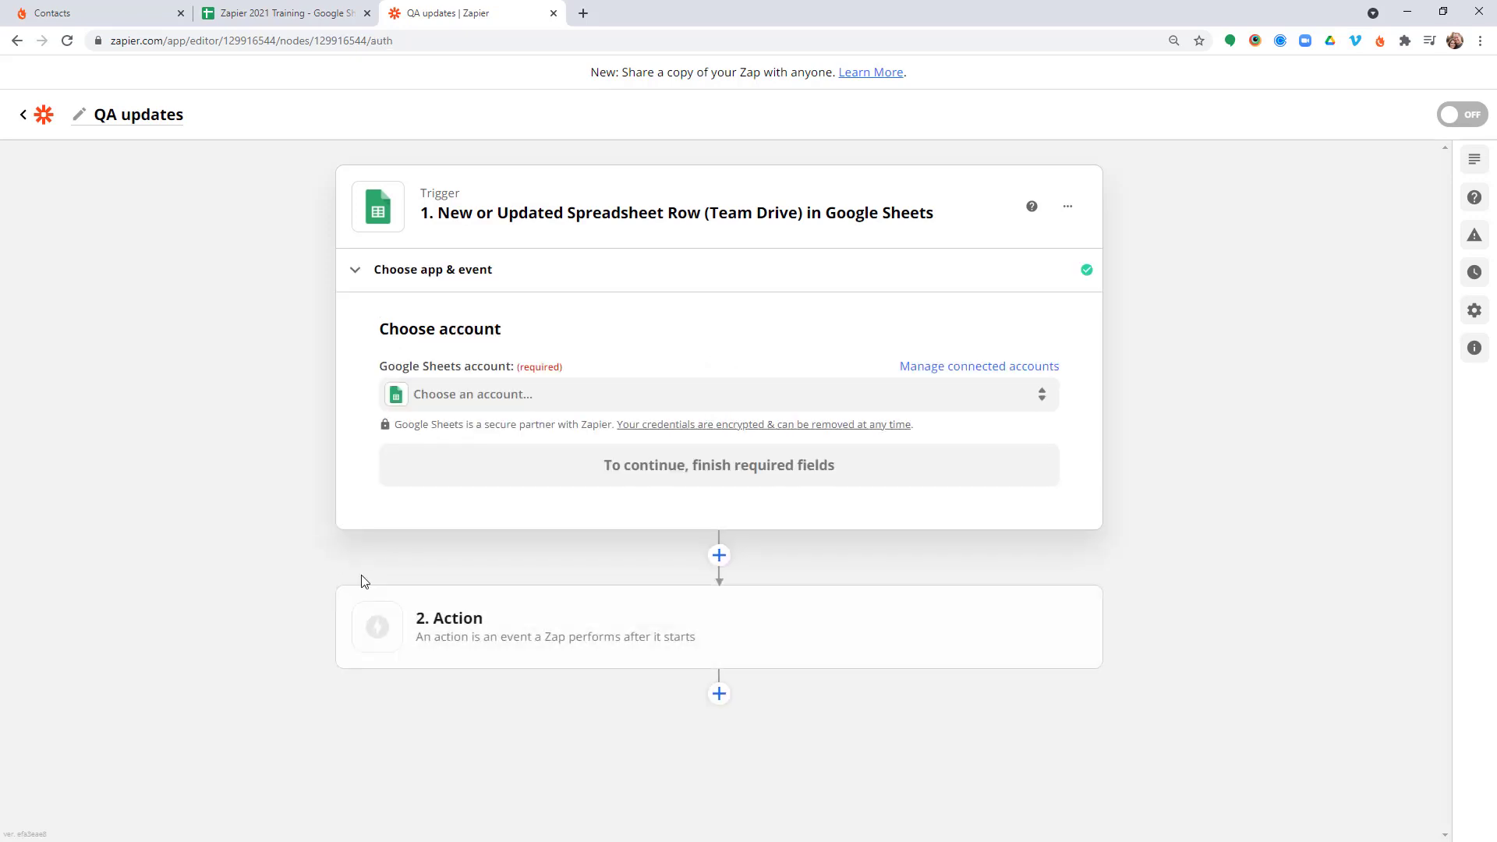
- Choose the existing connected Google Sheets account for the trigger and continue to the trigger setup
left_click(535, 397)
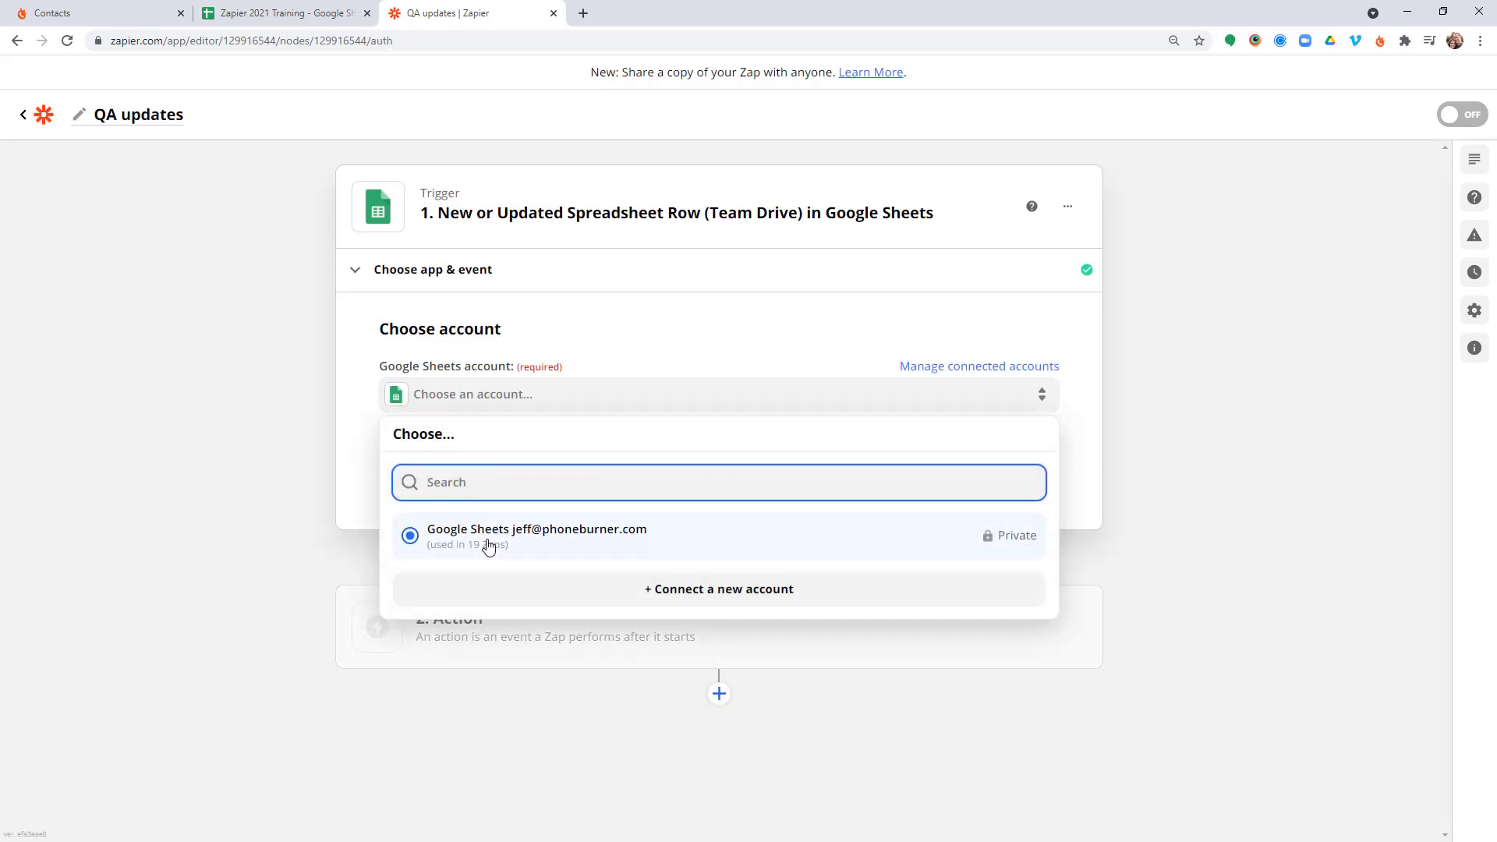
left_click(489, 547)
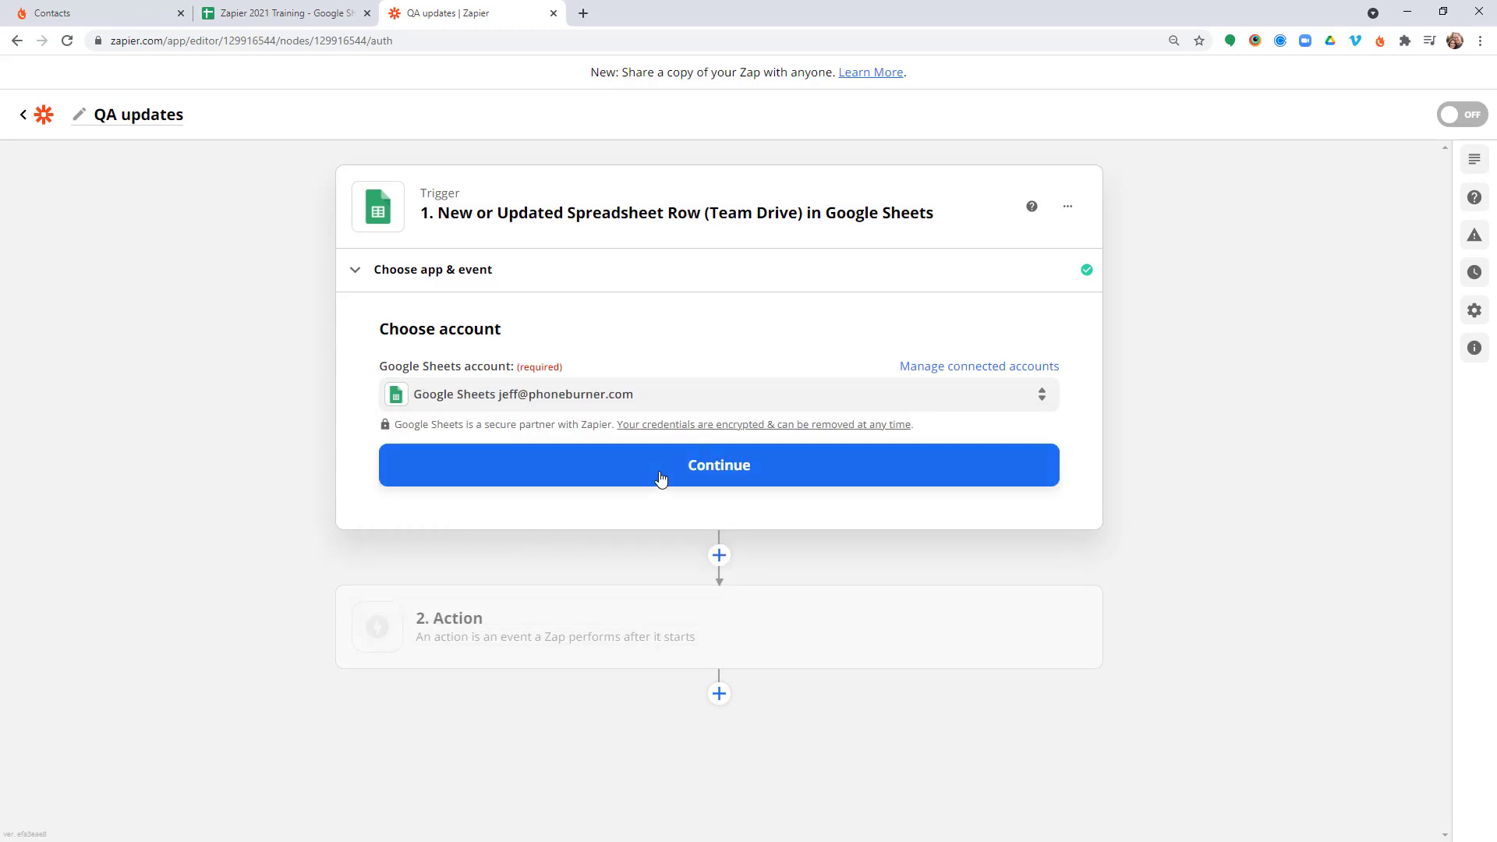
left_click(661, 478)
- Point the trigger at the Zapier 2021 Training spreadsheet and its Appointments worksheet
left_click(451, 575)
left_click(466, 543)
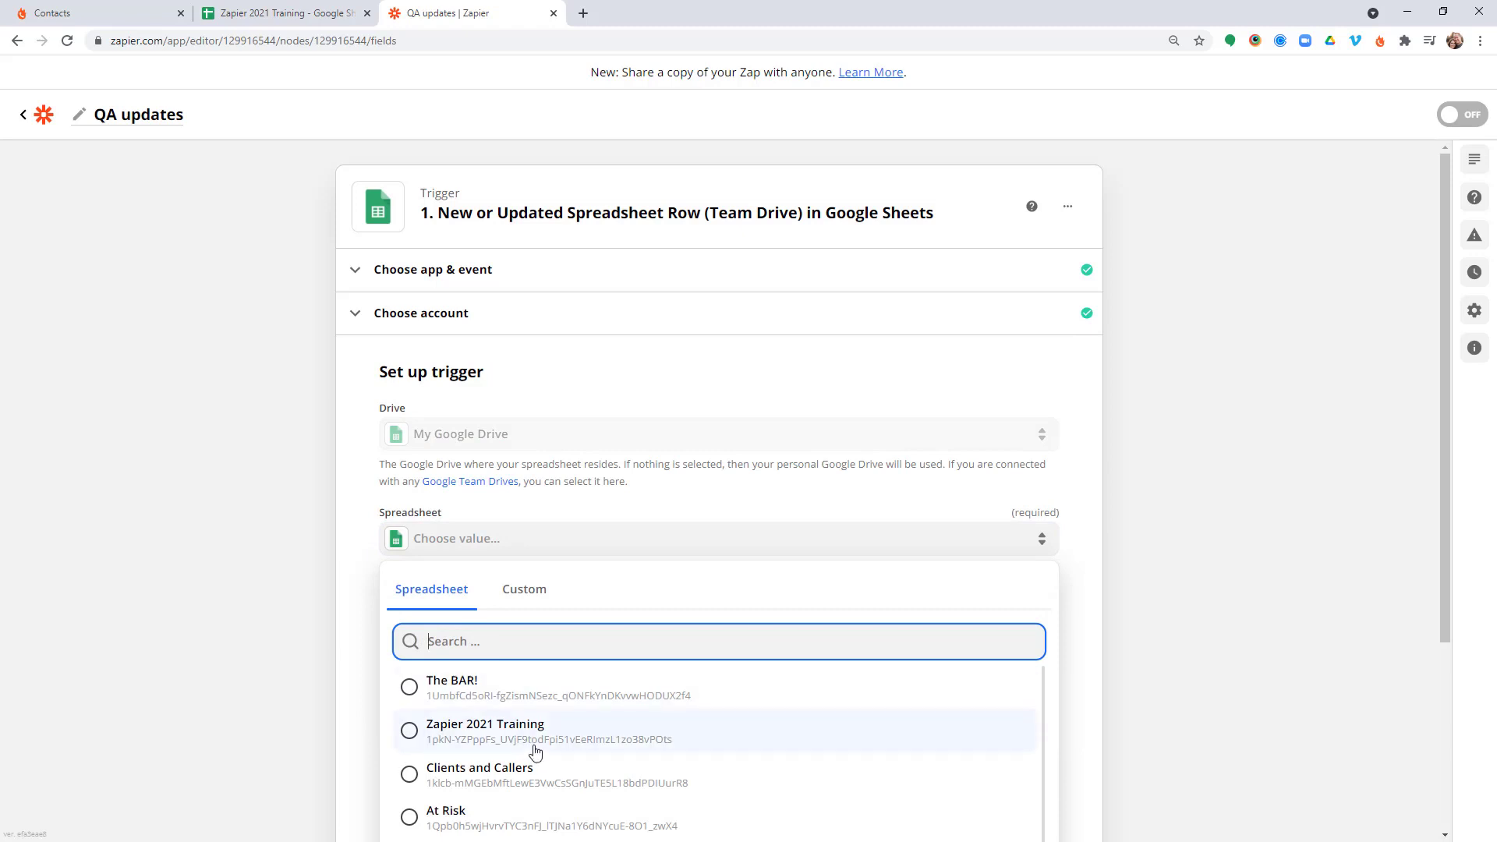
left_click(543, 737)
scroll(564, 565, "down", 2)
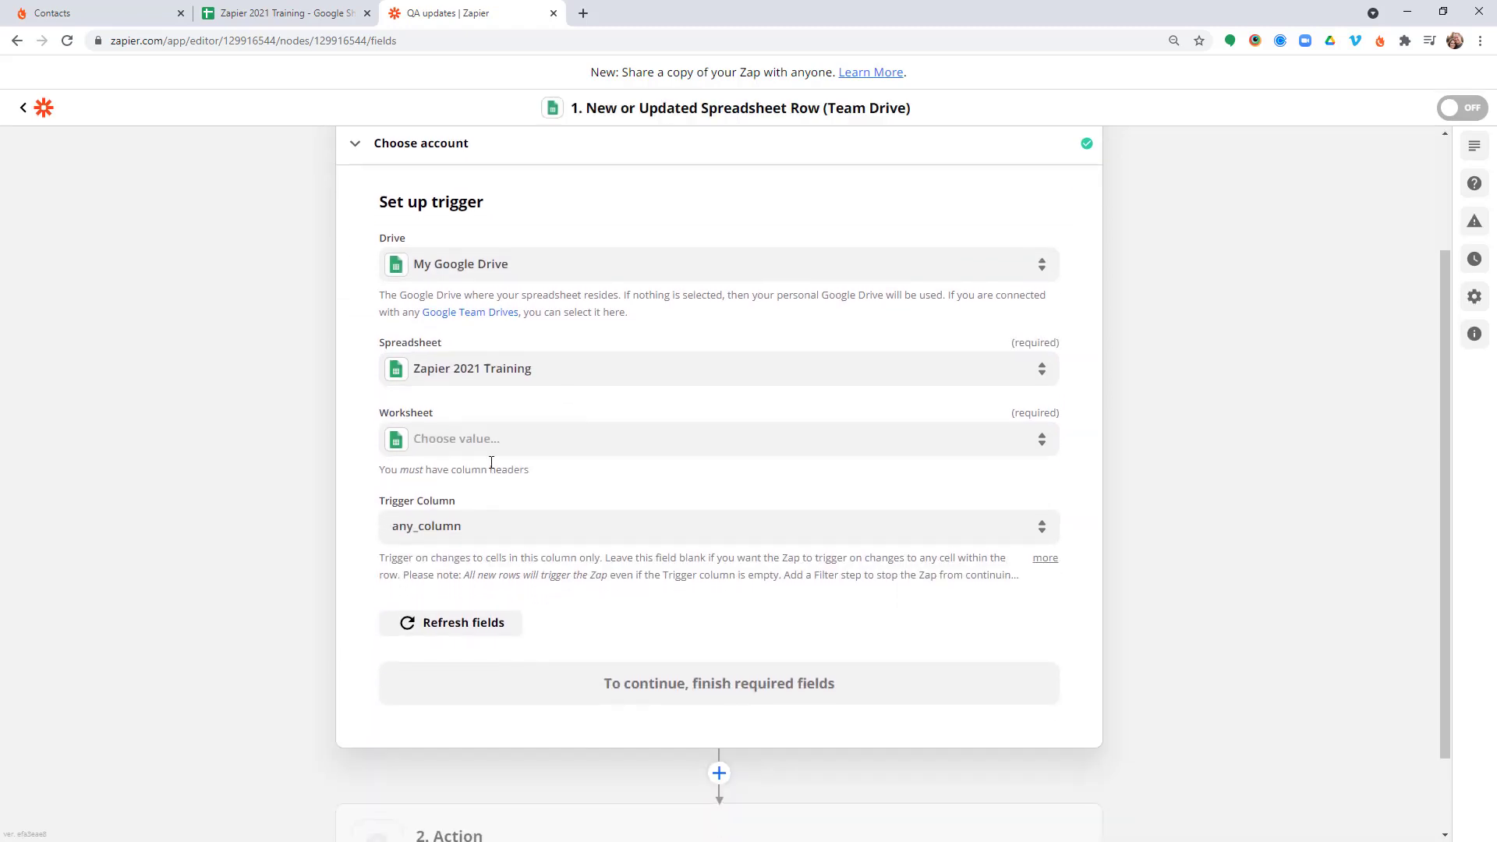
left_click(484, 438)
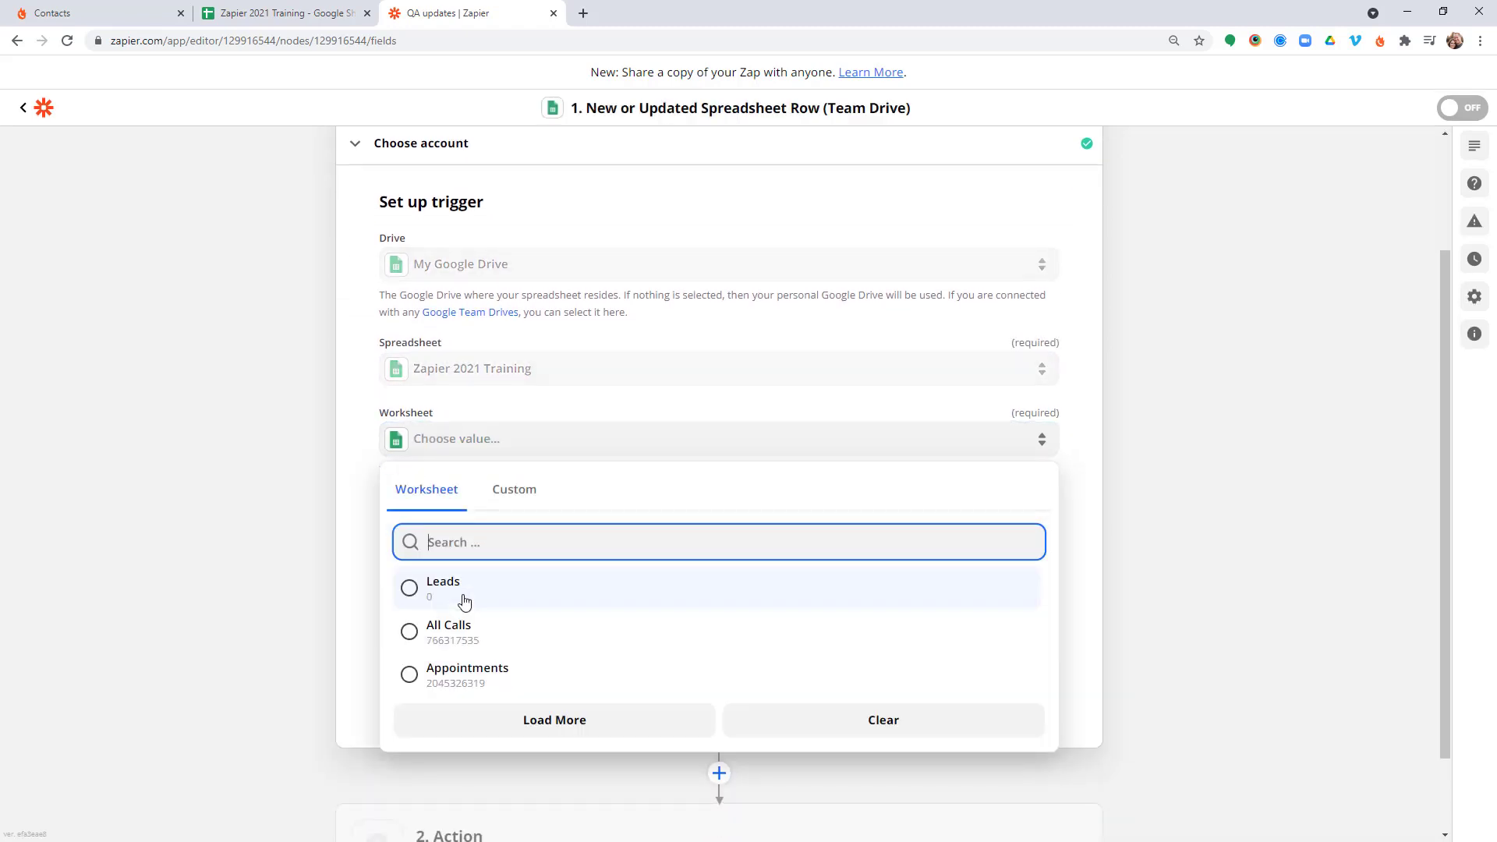
left_click(446, 680)
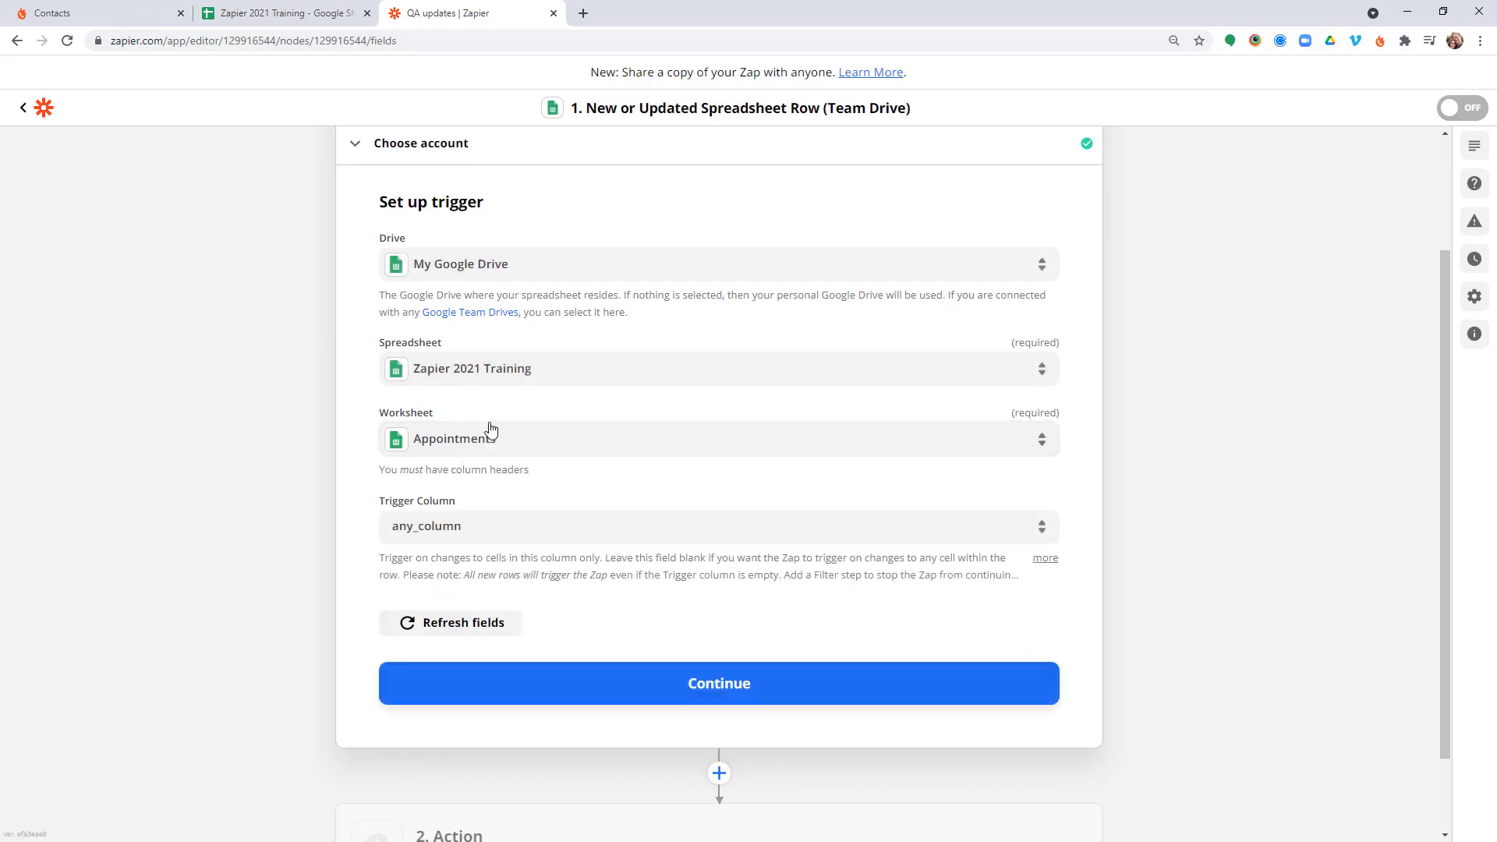
- Set the trigger column to QA Review and continue to the trigger test
scroll(558, 462, "down", 1)
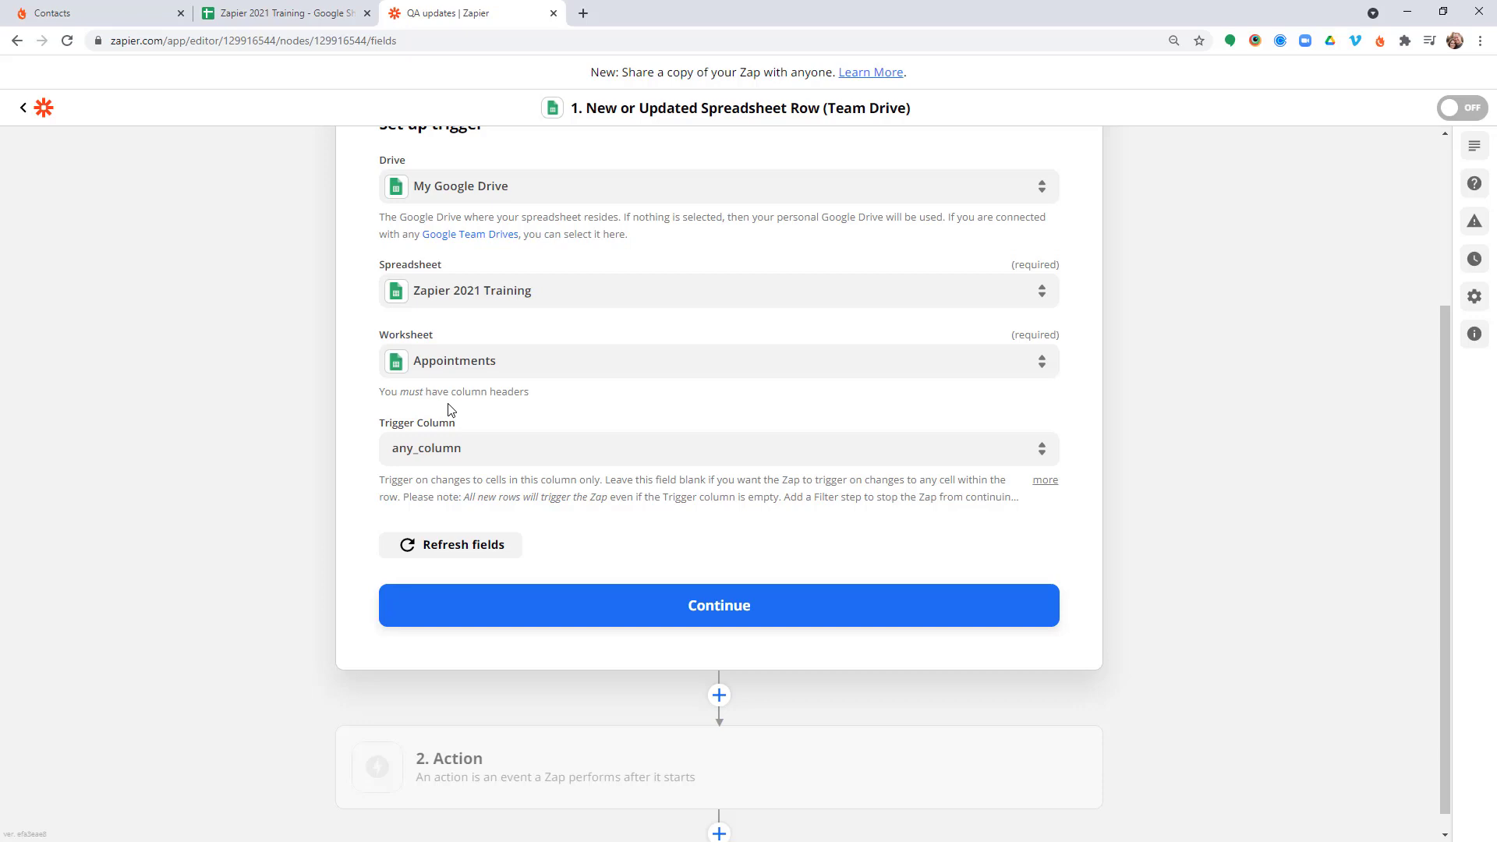
left_click(445, 446)
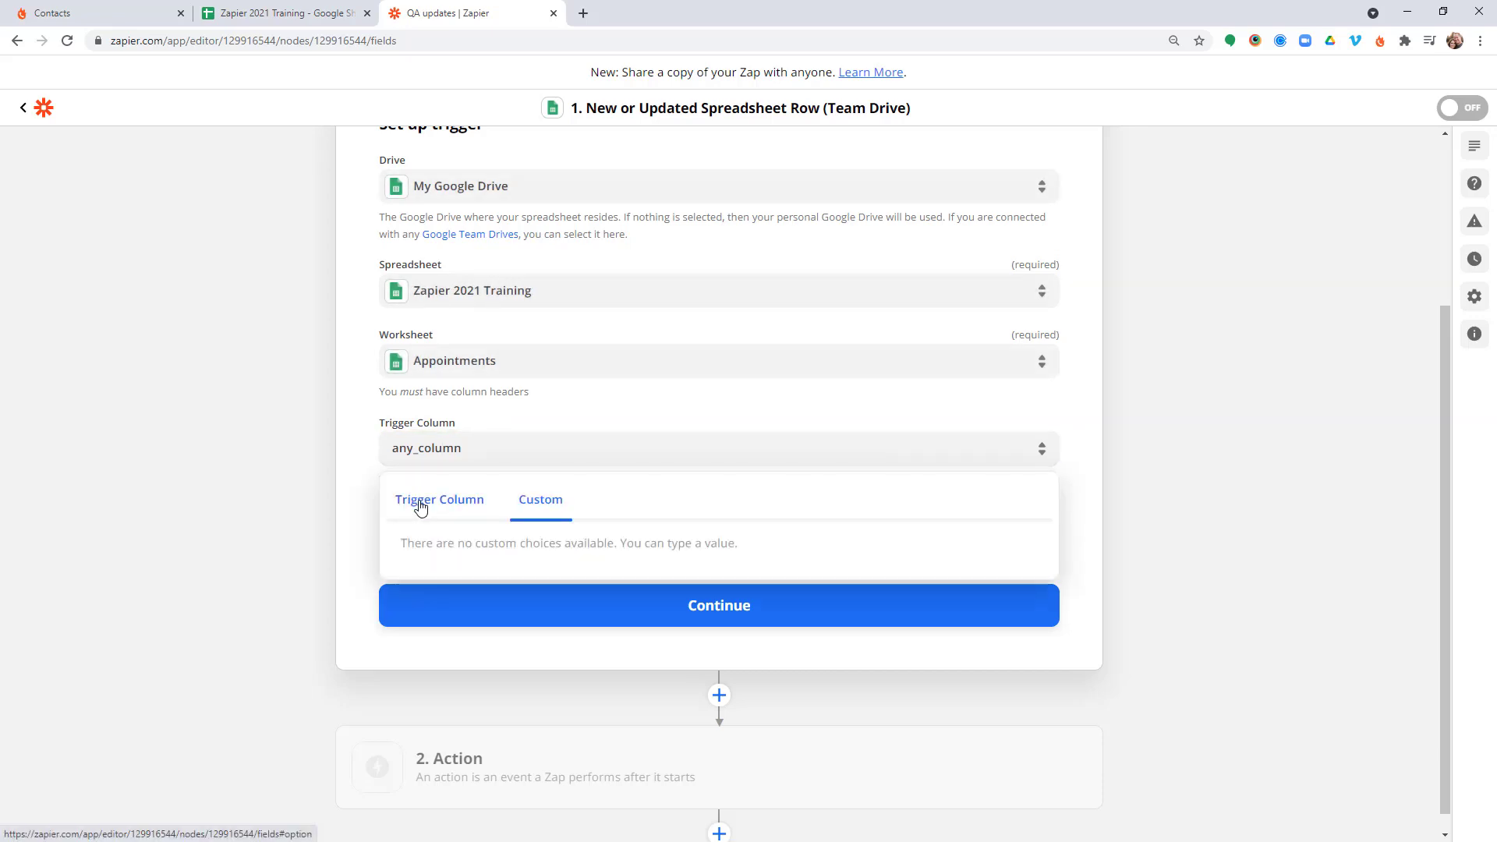
left_click(420, 508)
scroll(507, 667, "down", 3)
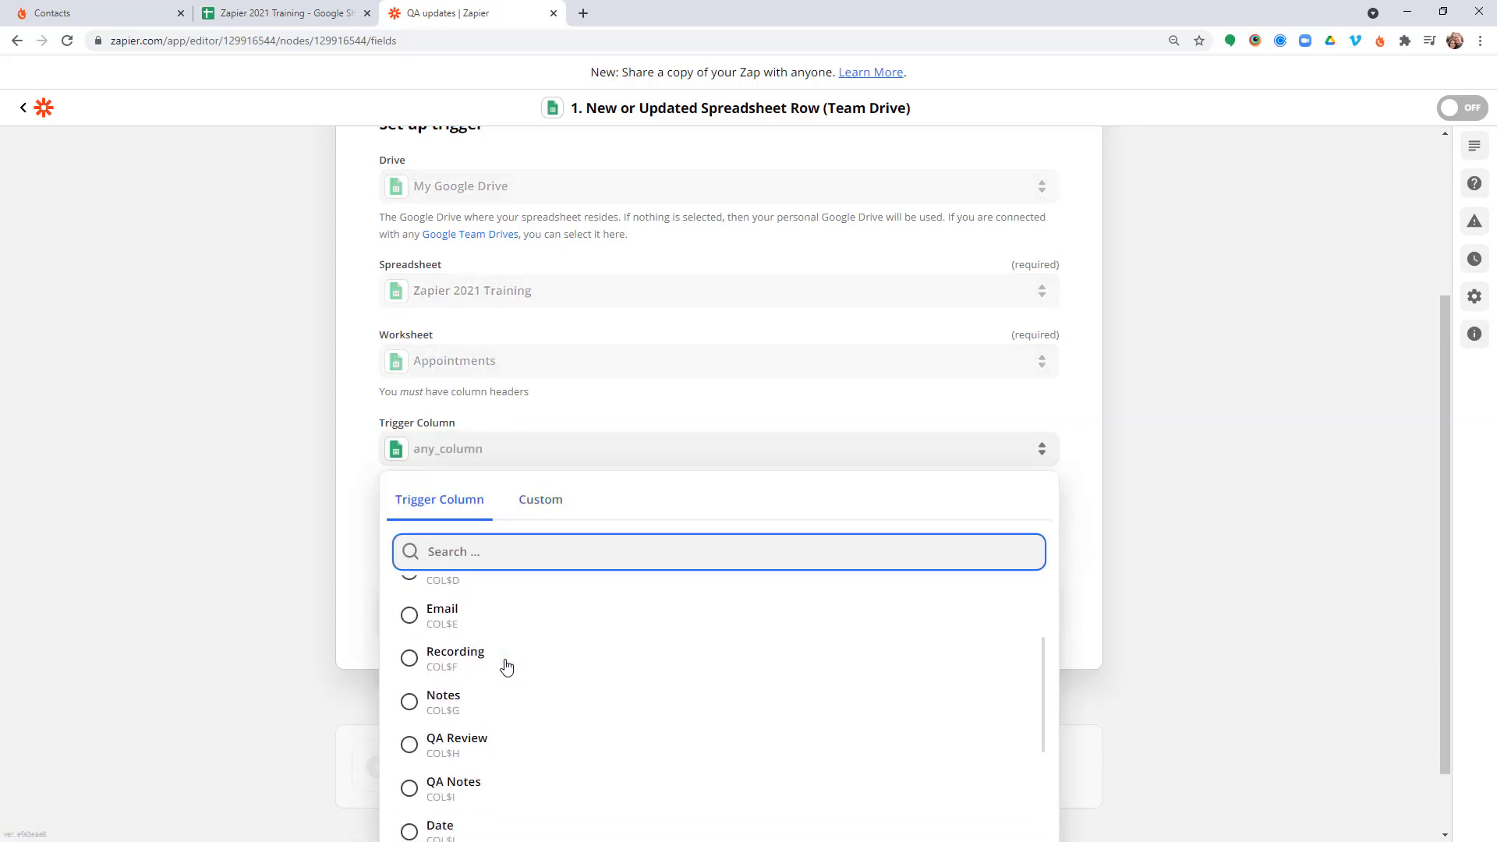
left_click(469, 749)
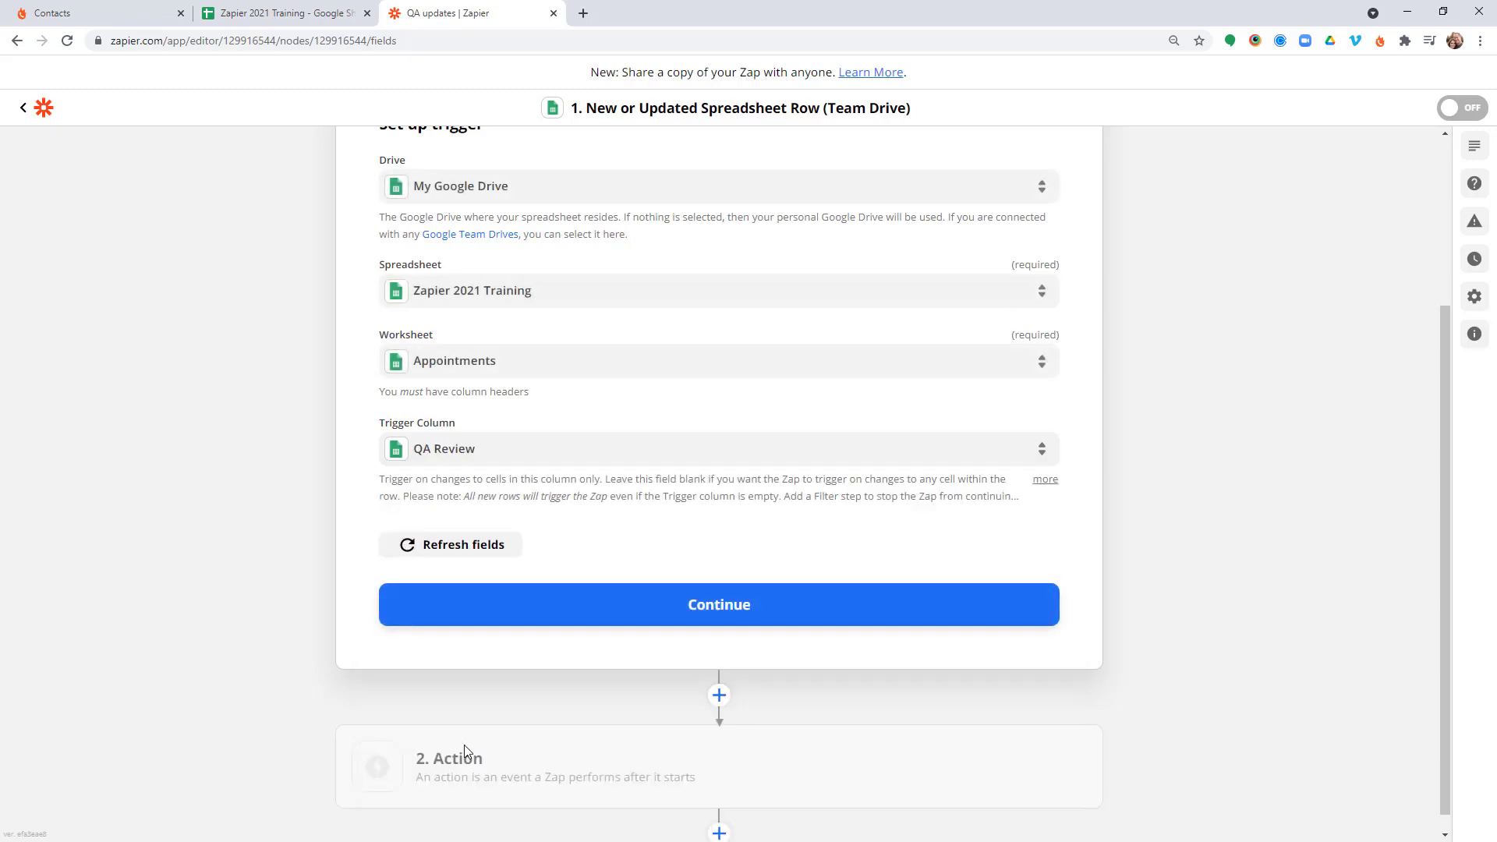
left_click(683, 606)
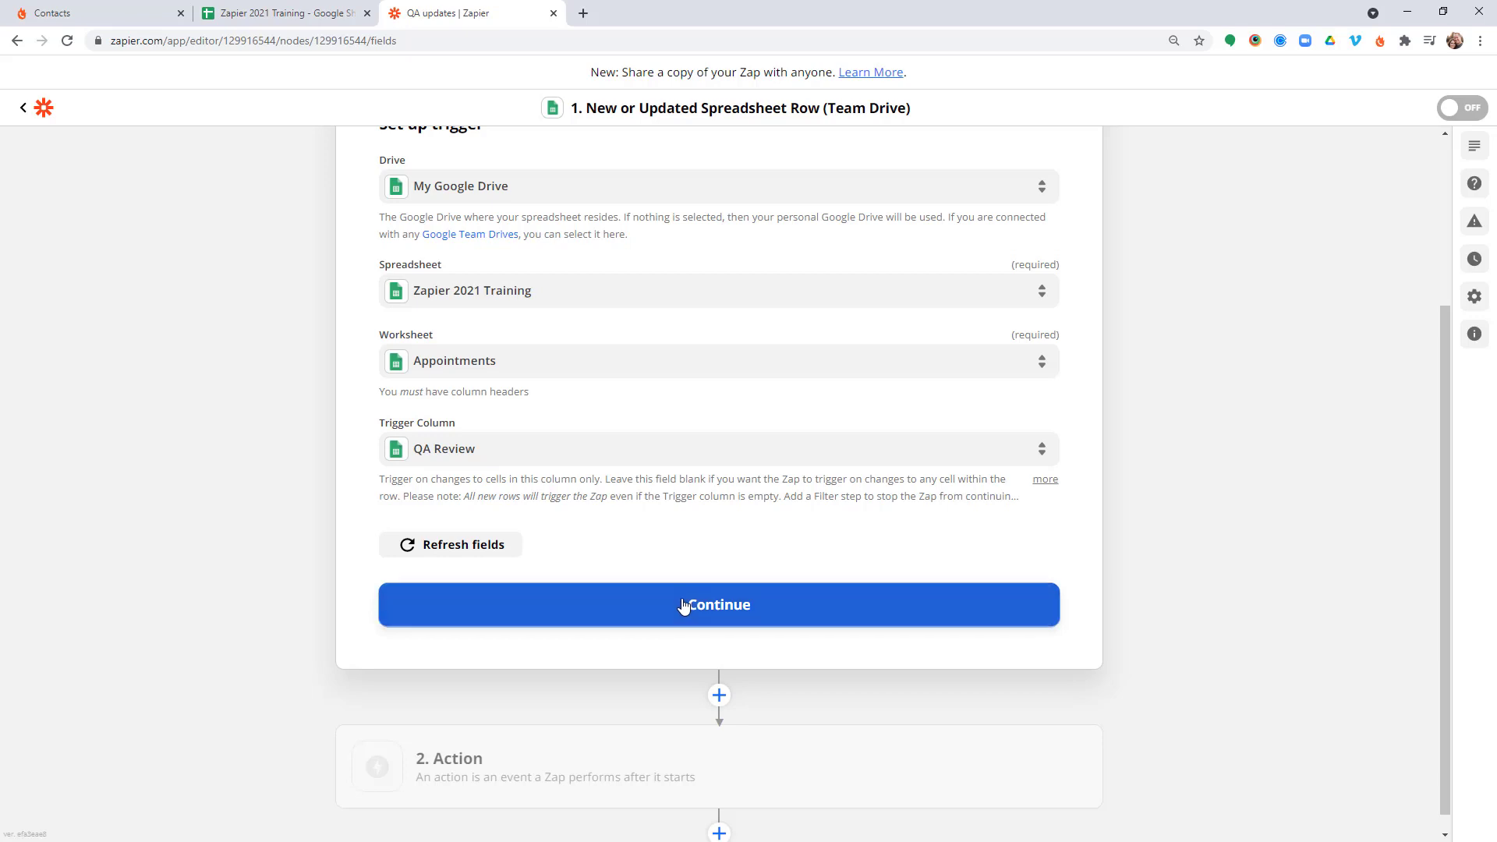
- In the Google Sheets Appointments worksheet, set the QA Review cell of row 2 to Approved
left_click(258, 15)
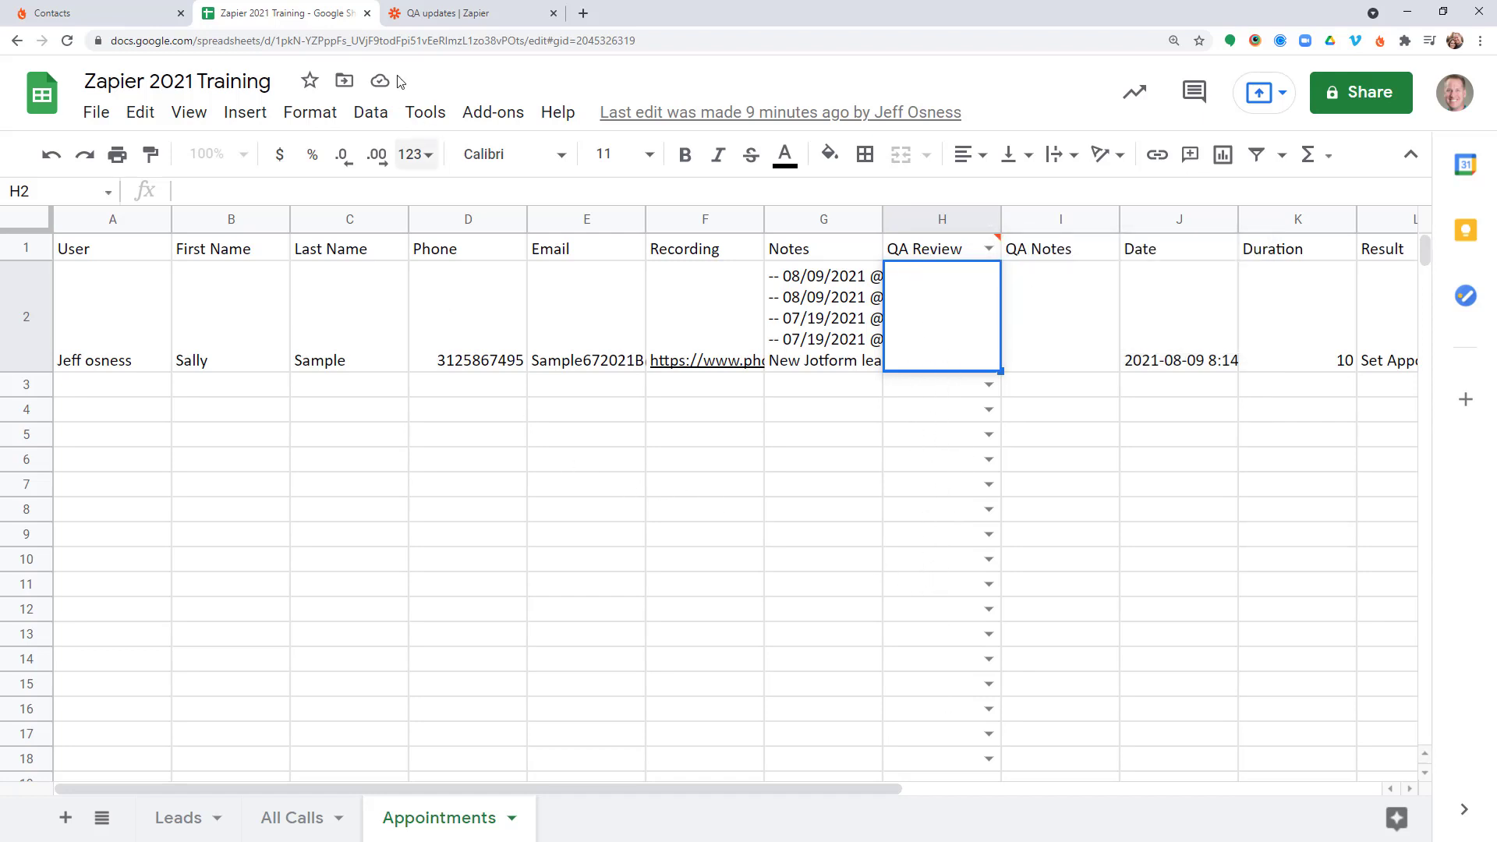
left_click(448, 14)
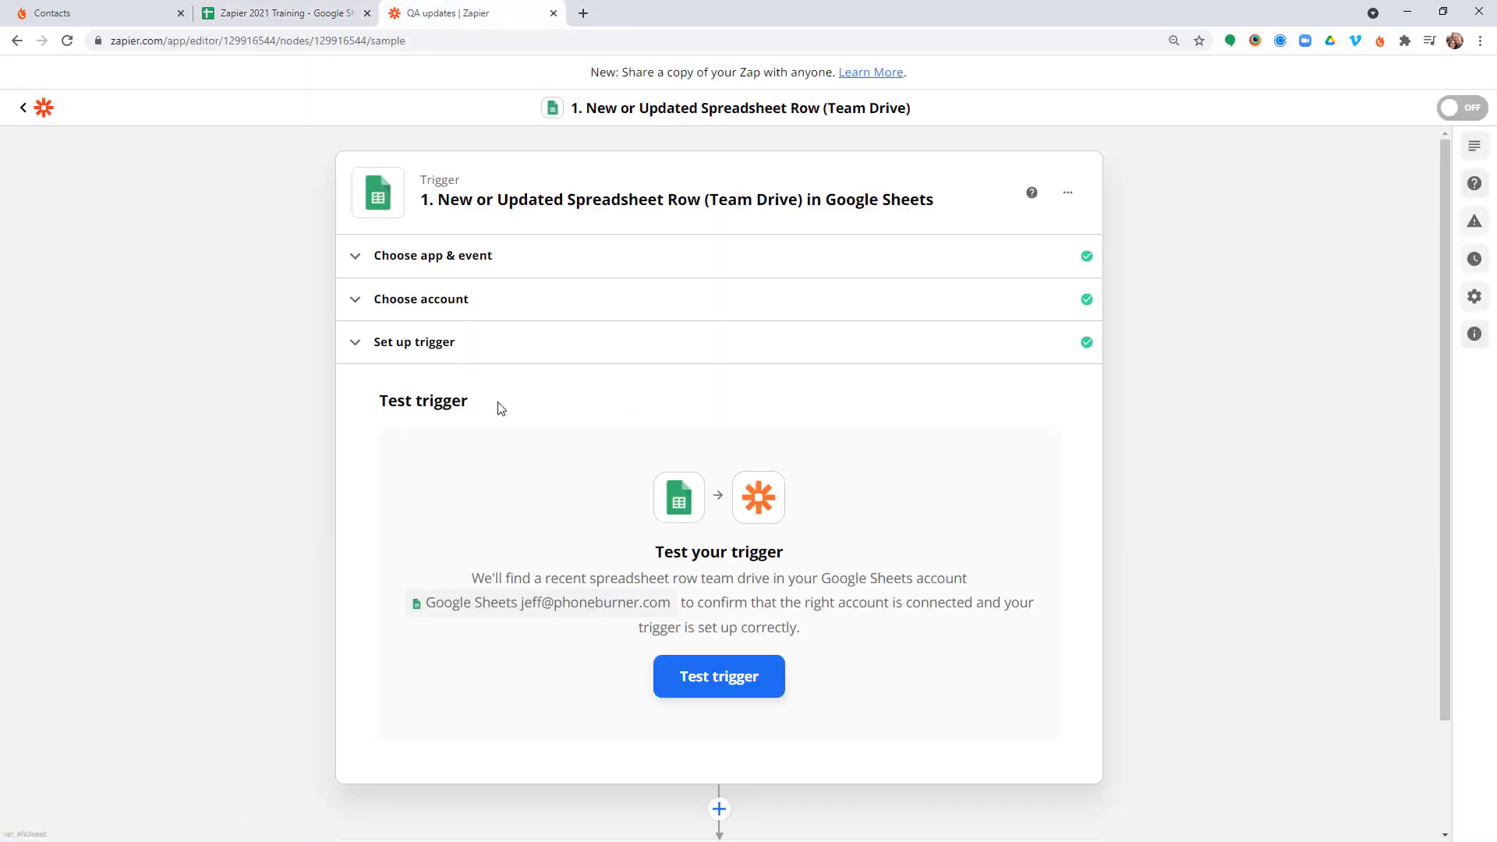
left_click(296, 16)
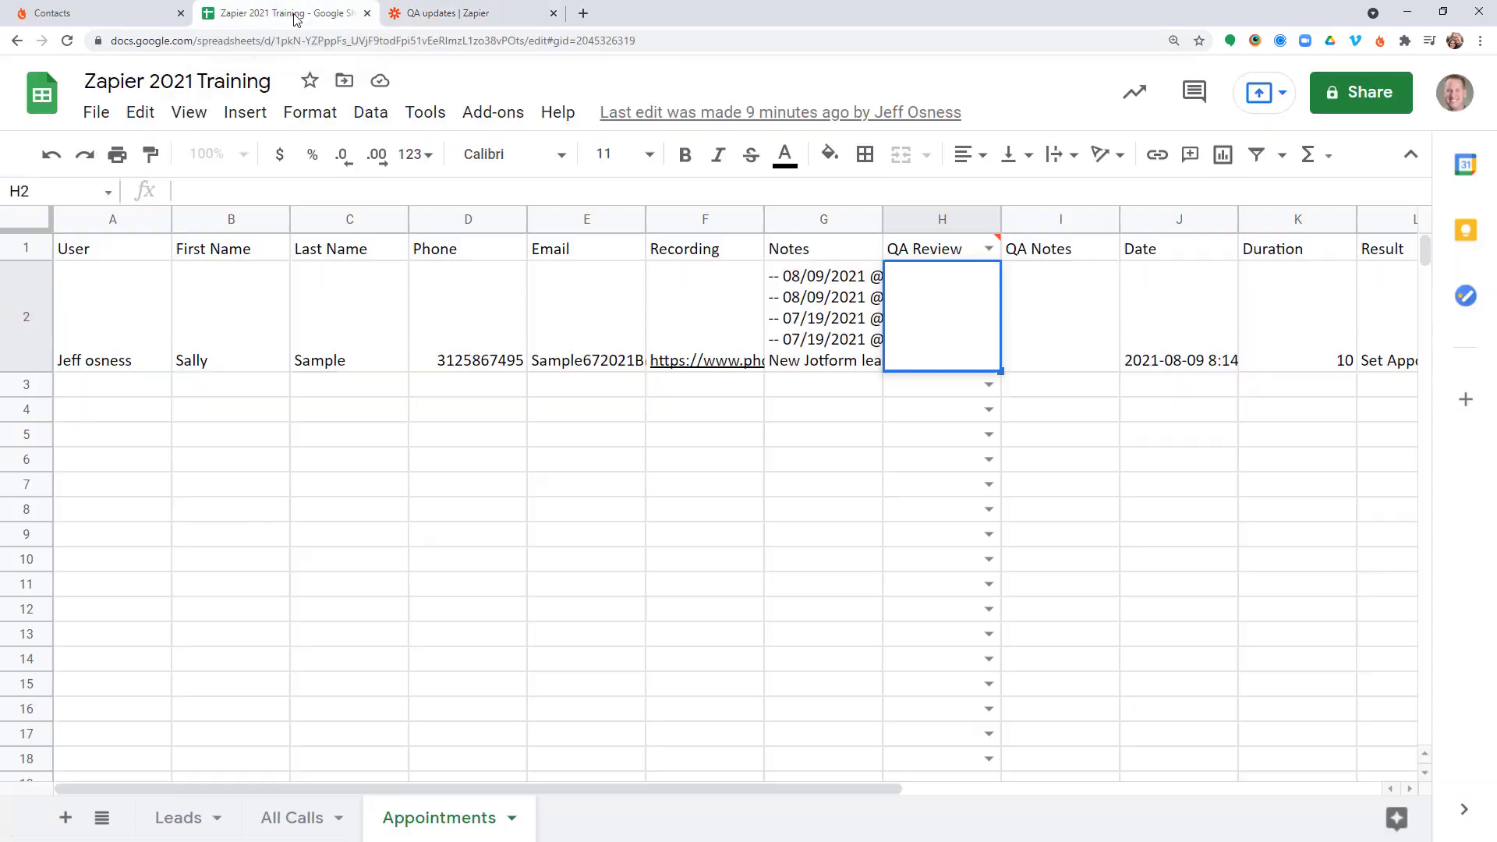
left_click(929, 390)
left_click(956, 357)
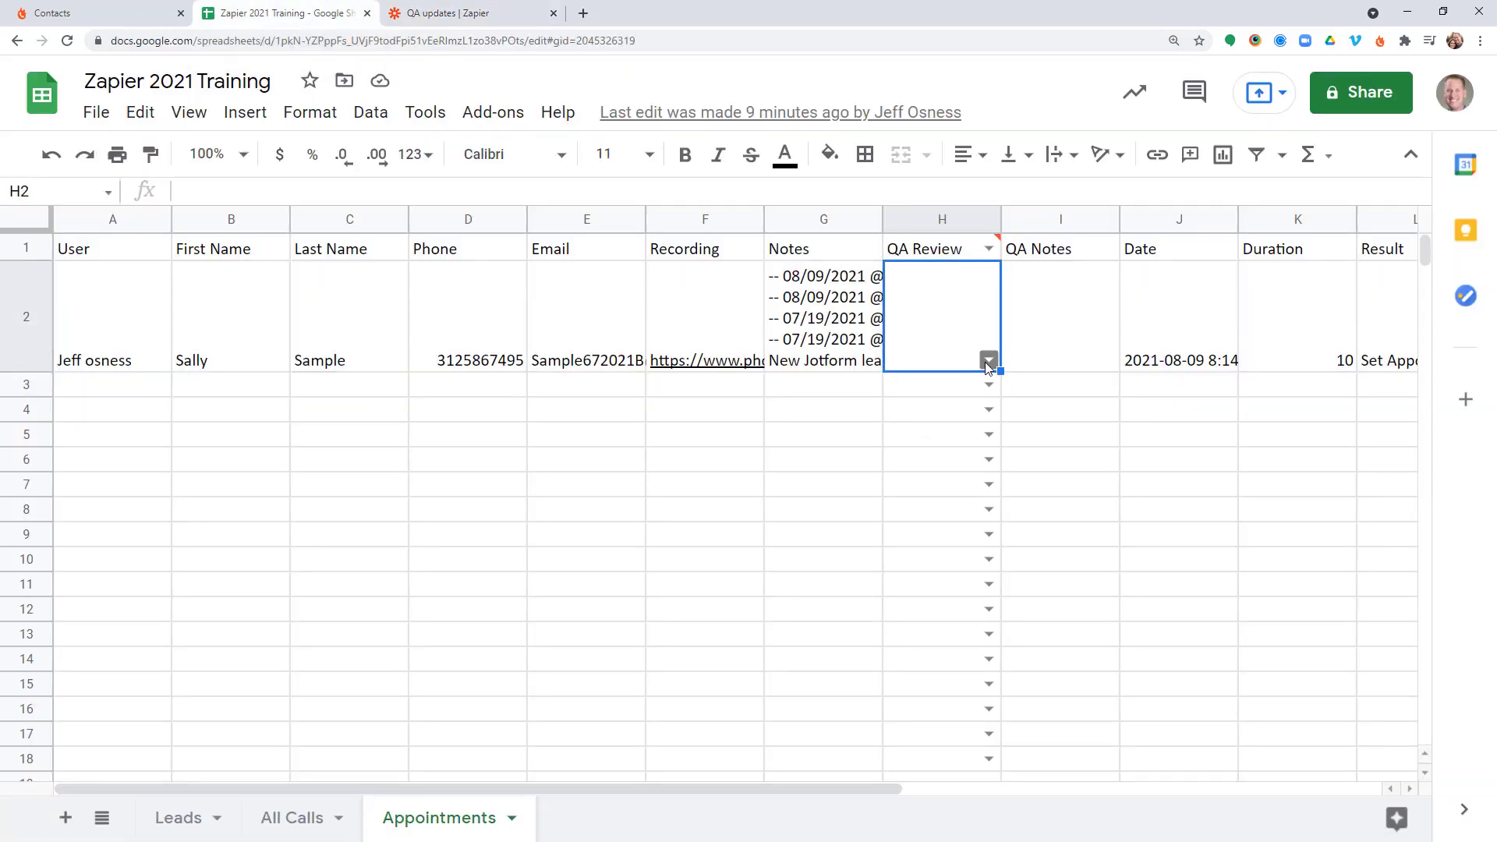
left_click(989, 360)
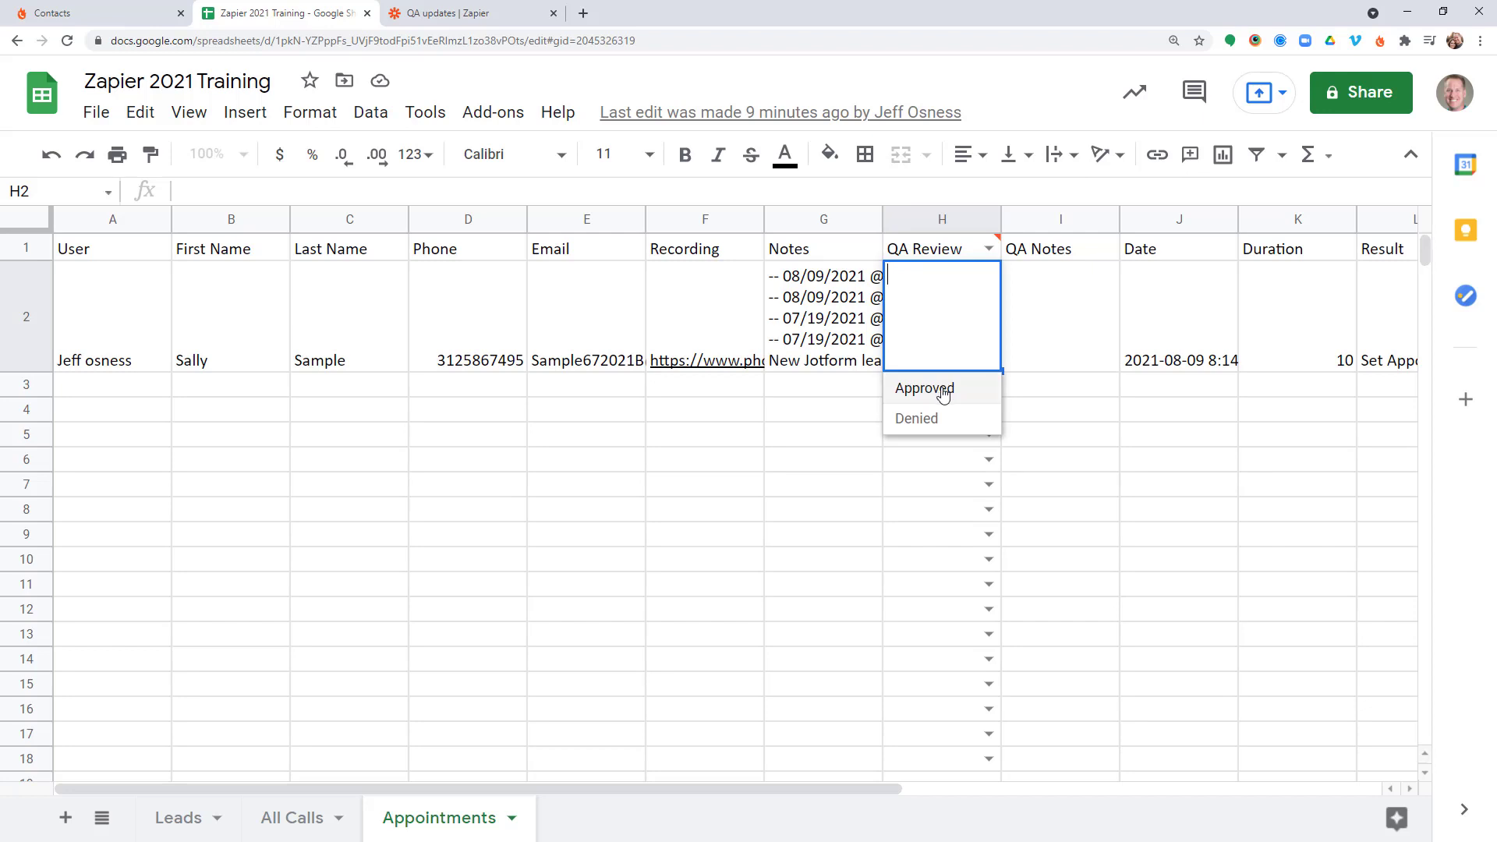
left_click(944, 394)
- Return to Zapier, test the trigger and check the QA Review value (COL$H) among the sample row's fields
left_click(441, 13)
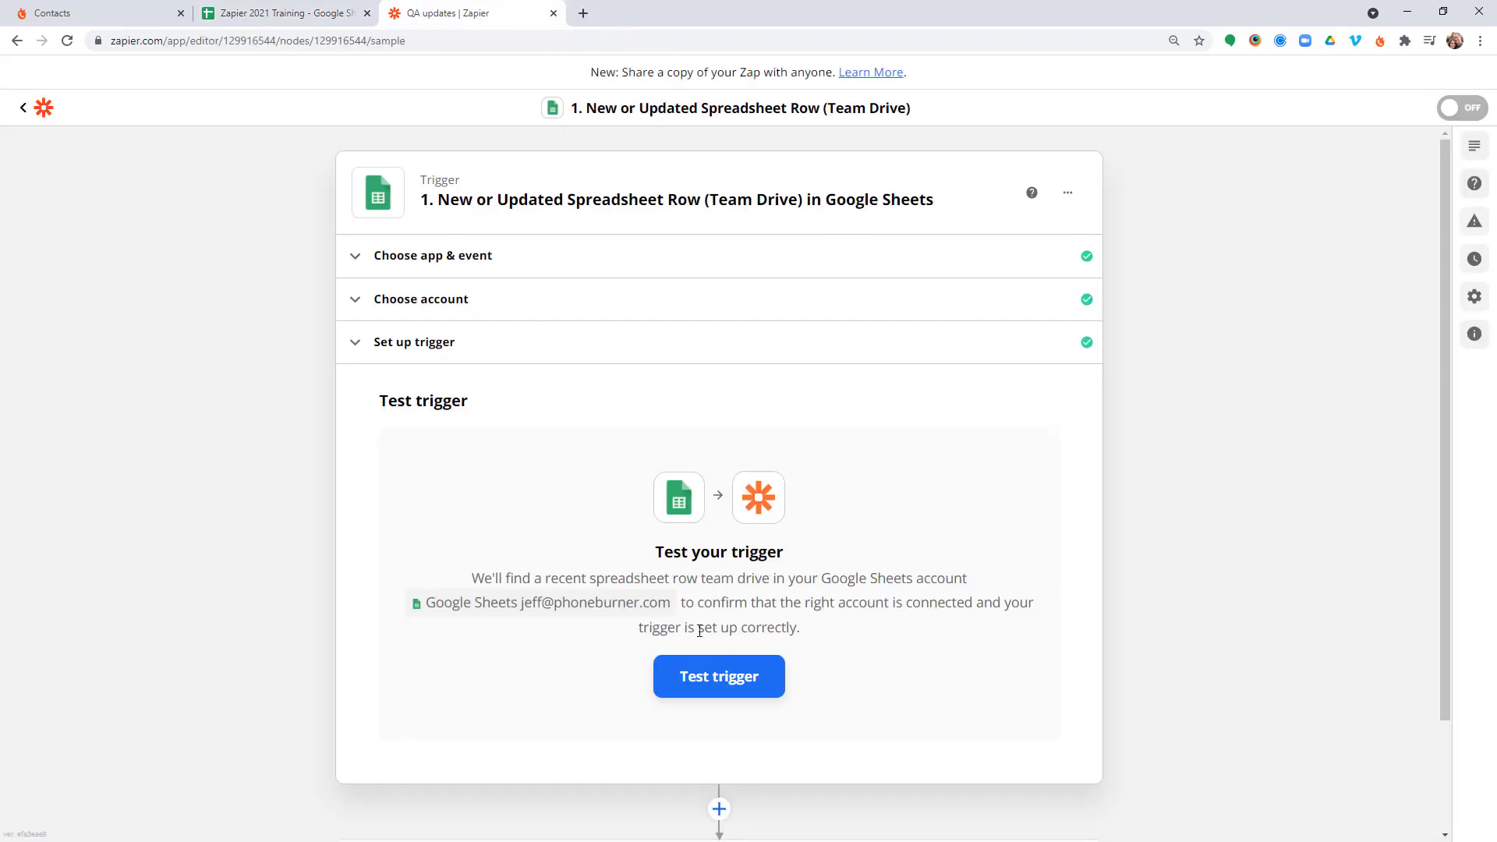
left_click(716, 676)
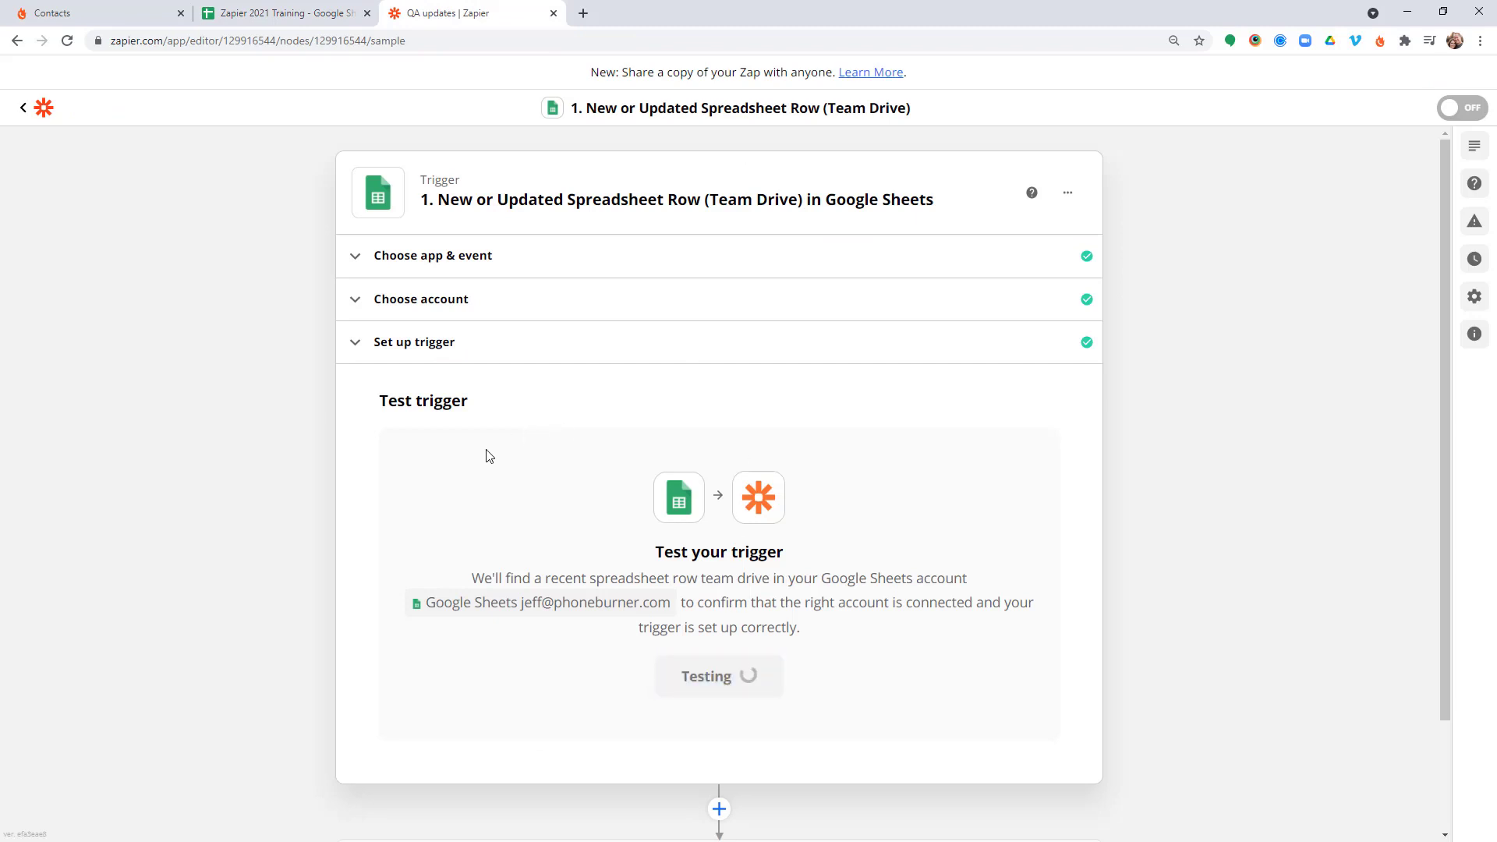
scroll(324, 444, "down", 2)
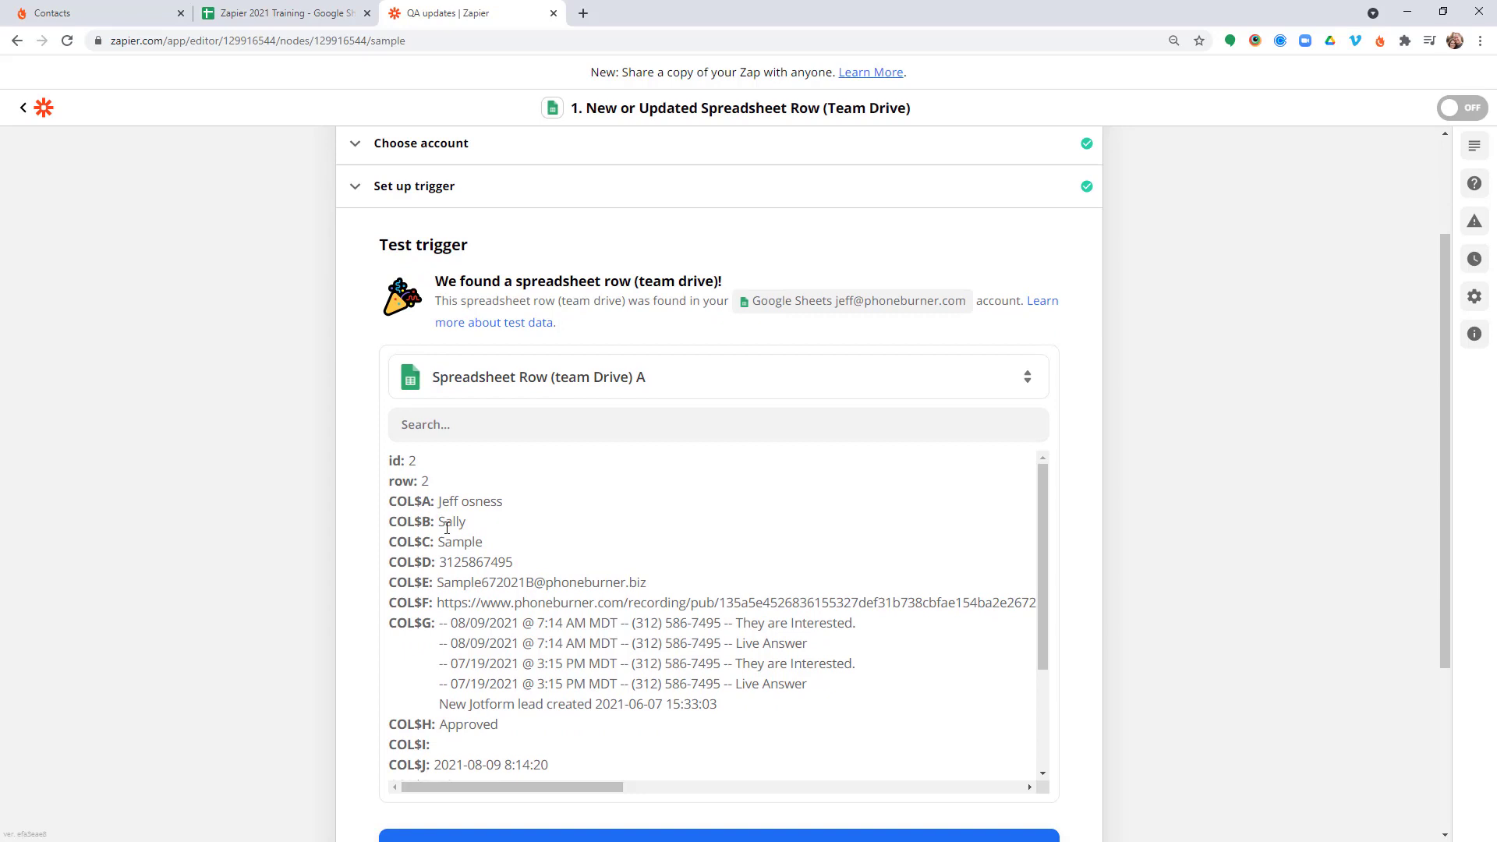
scroll(449, 528, "down", 2)
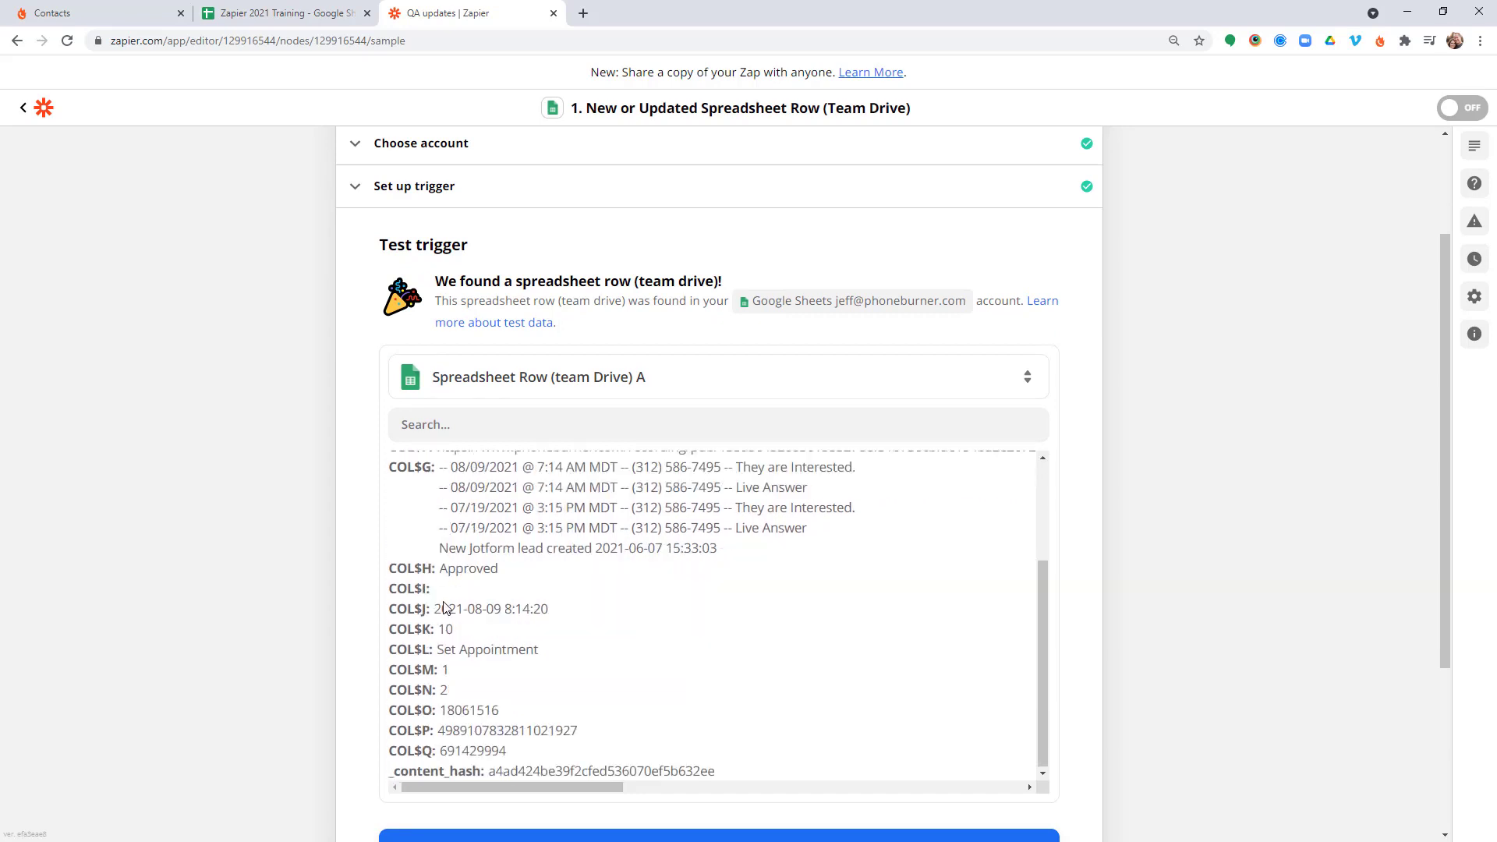
left_click_drag(441, 569, 498, 571)
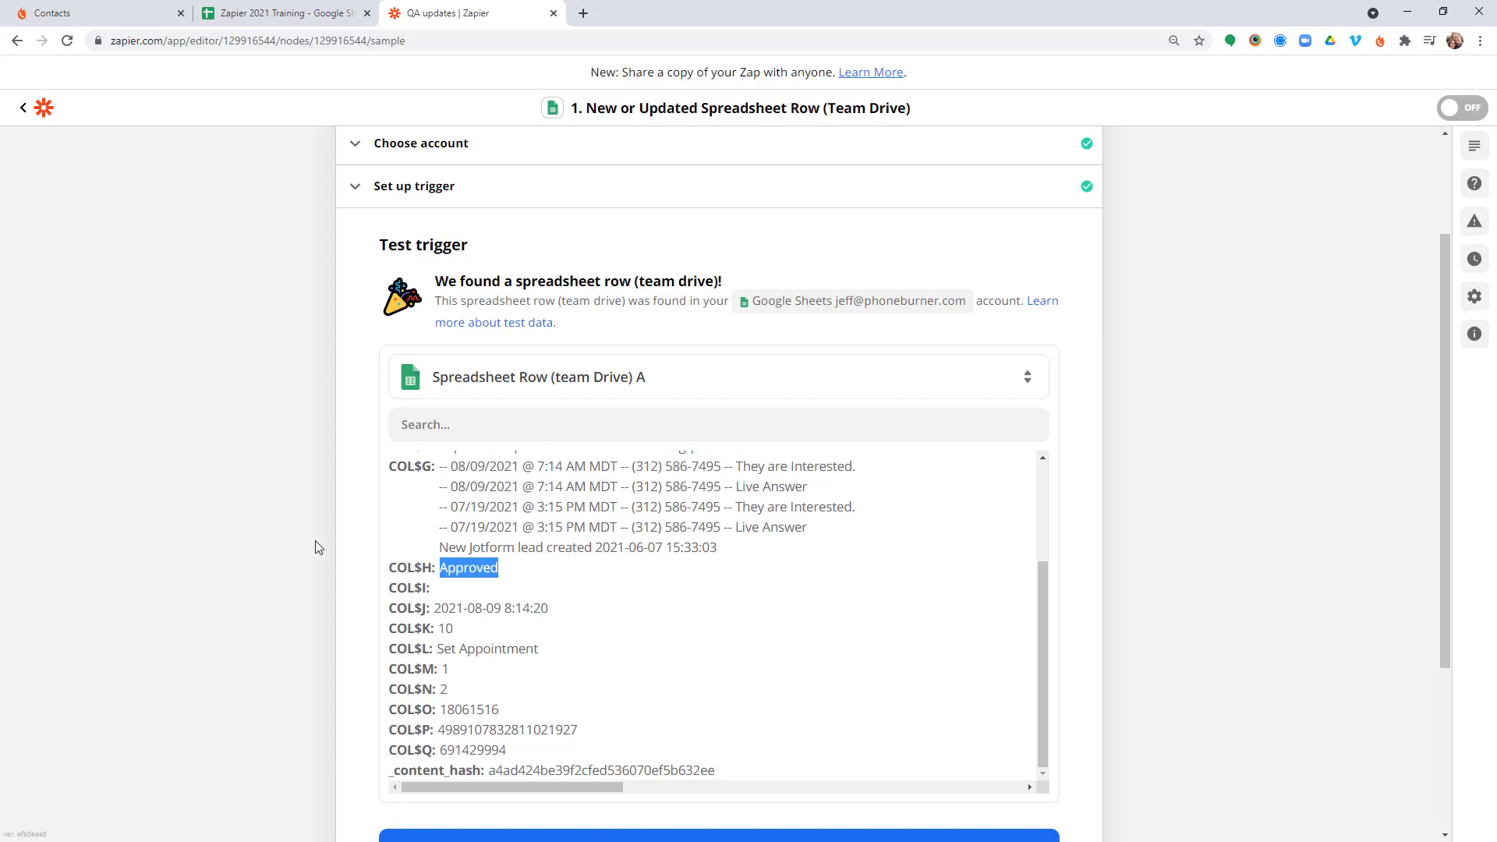
scroll(322, 543, "down", 2)
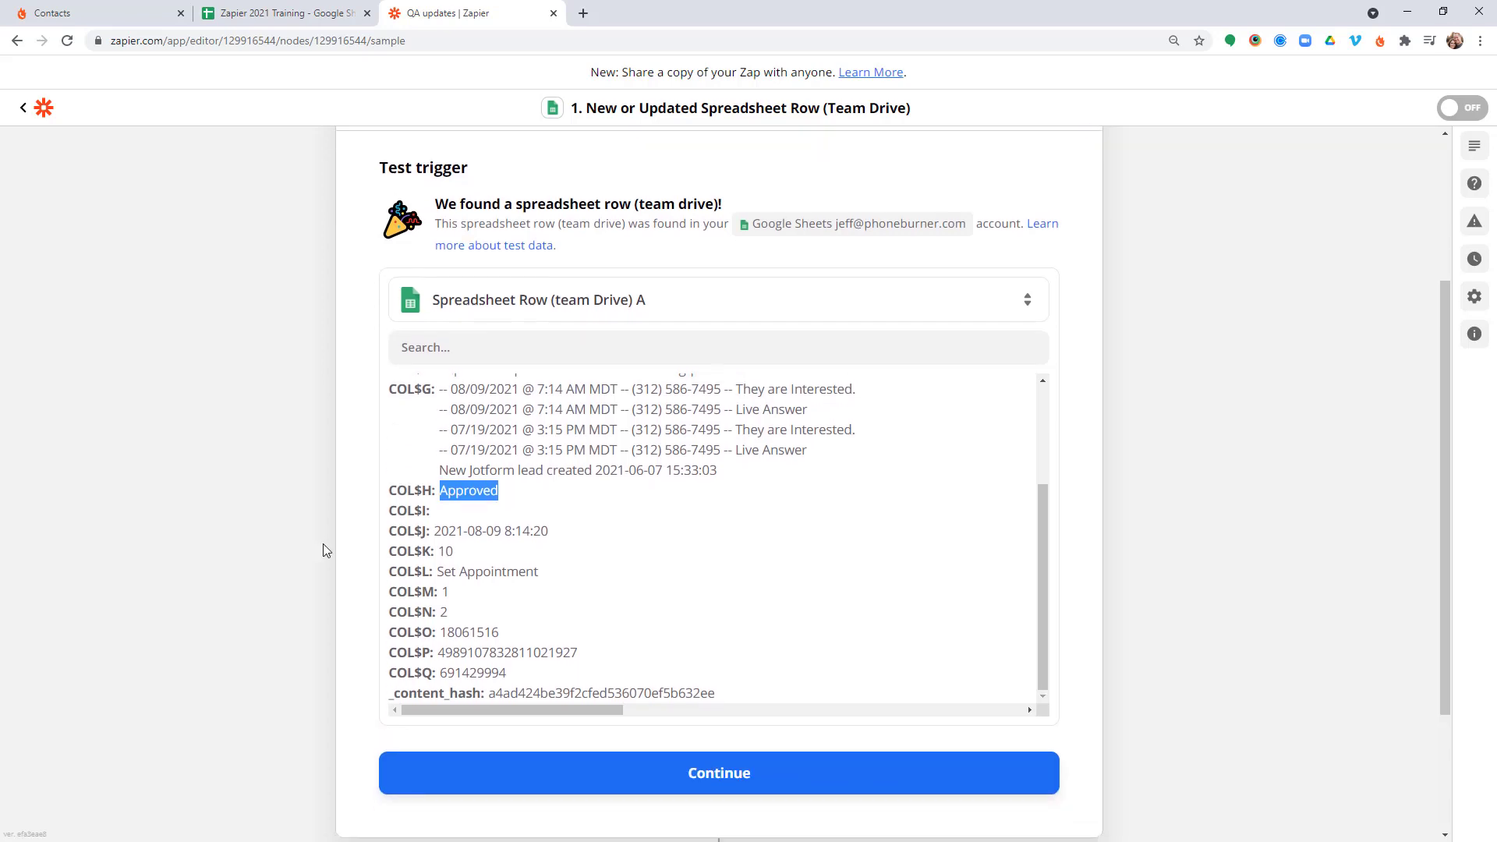
scroll(325, 544, "down", 1)
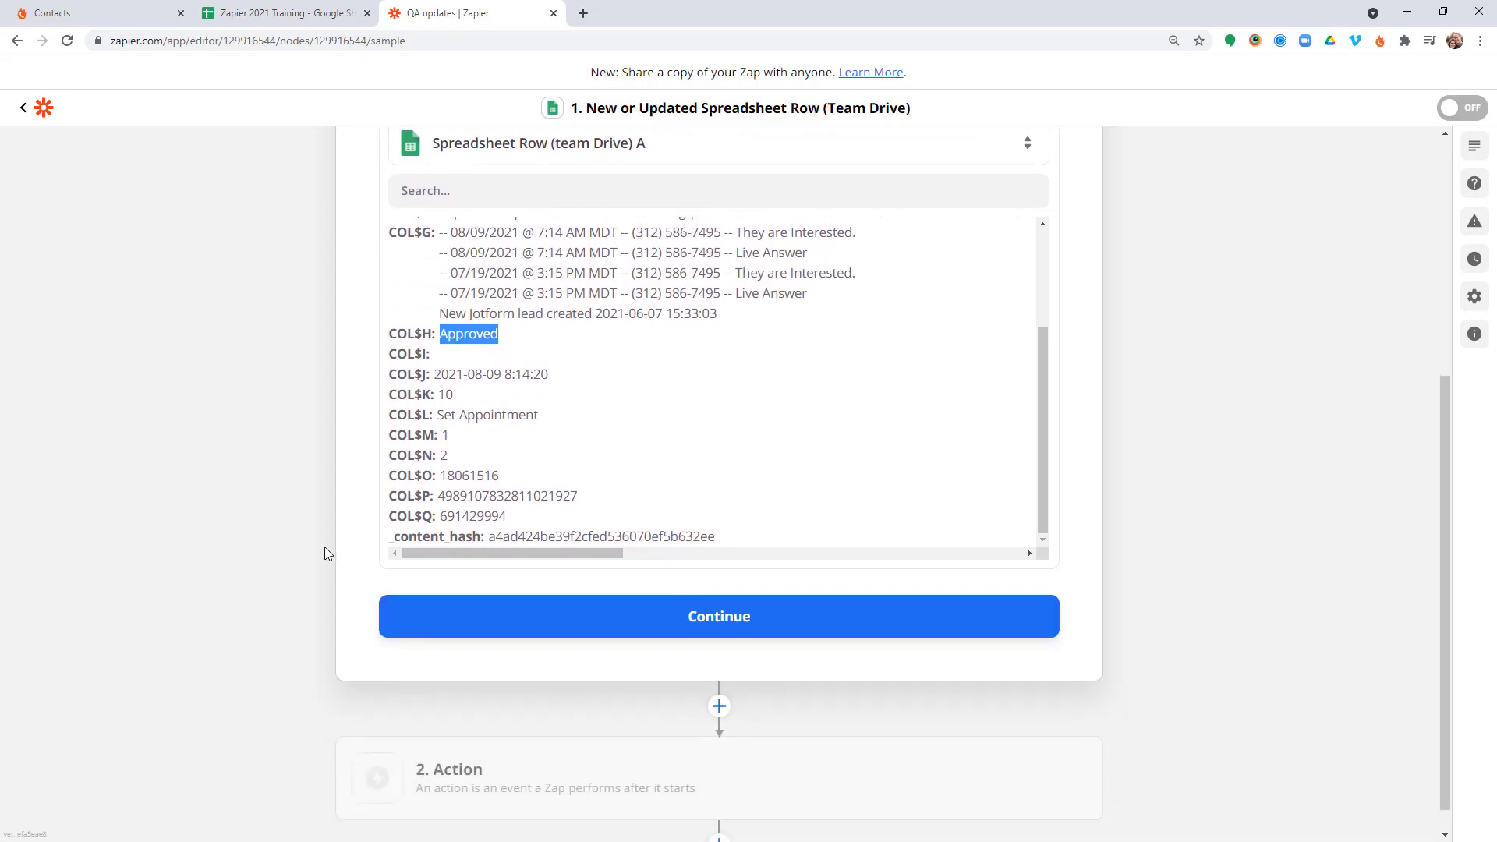
scroll(325, 553, "down", 1)
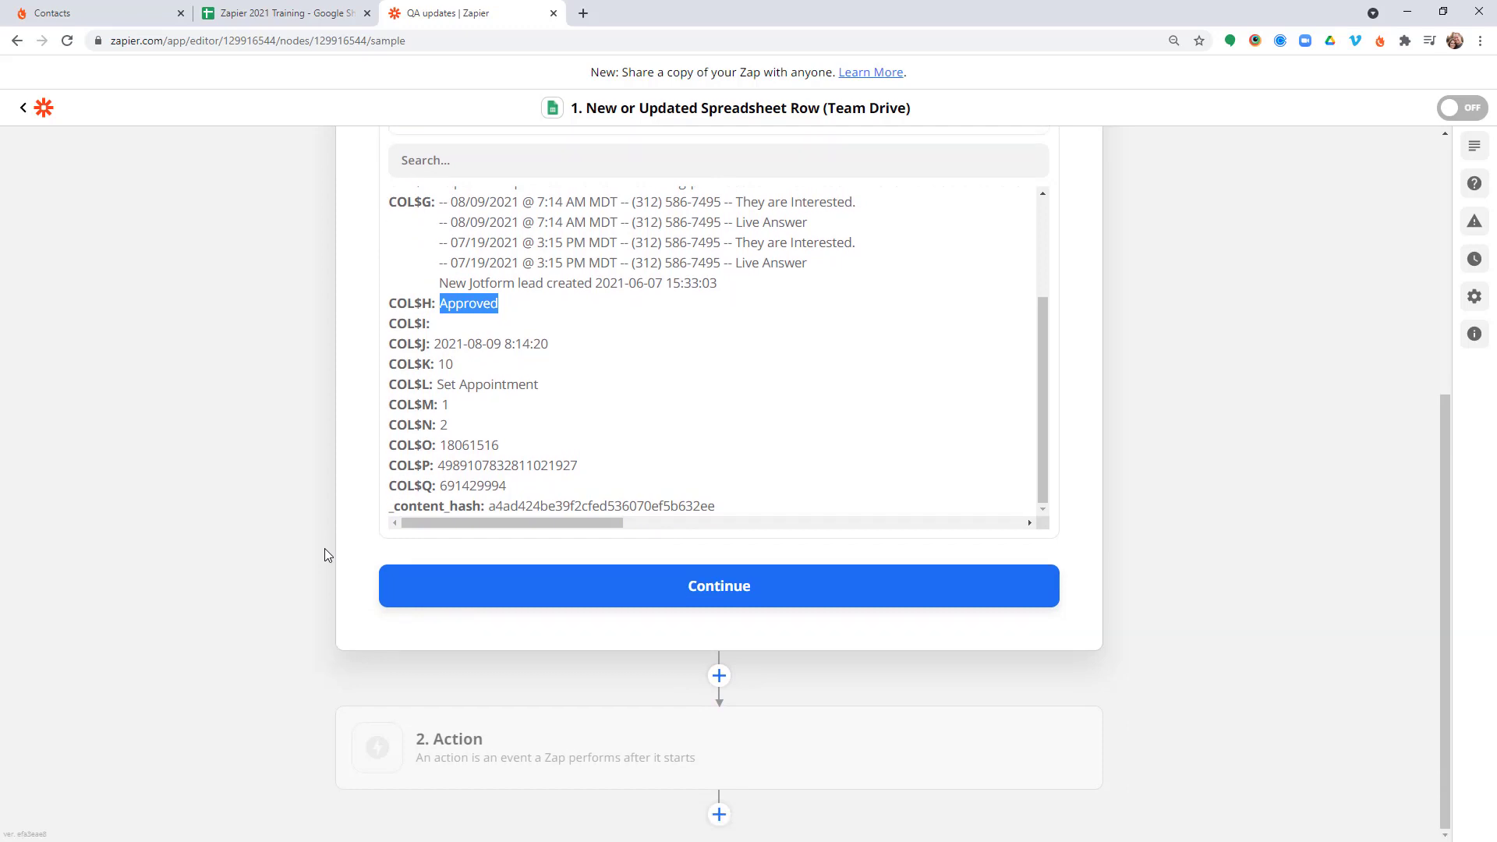
scroll(325, 555, "up", 1)
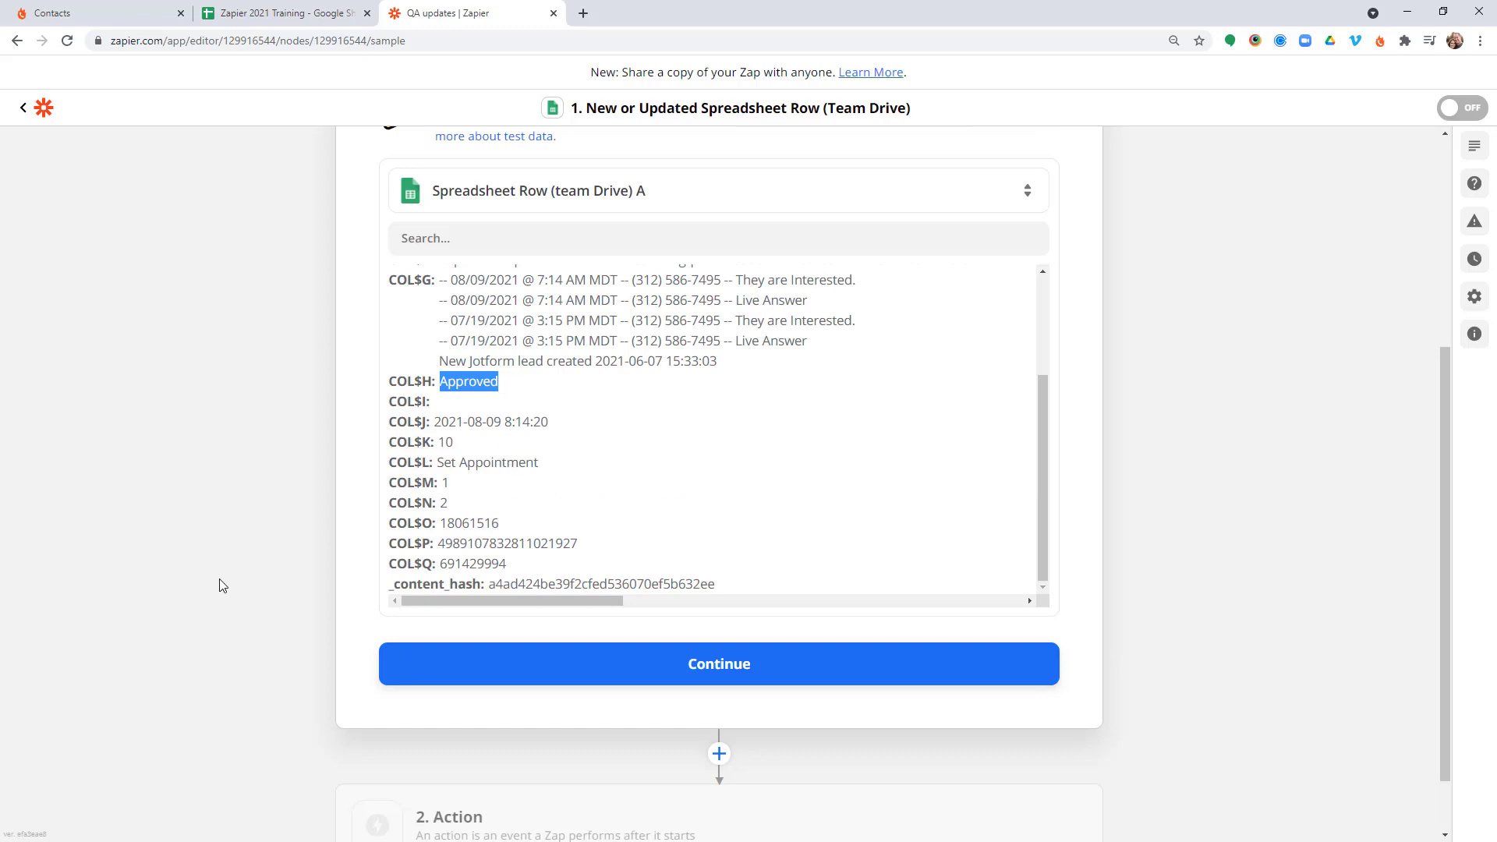